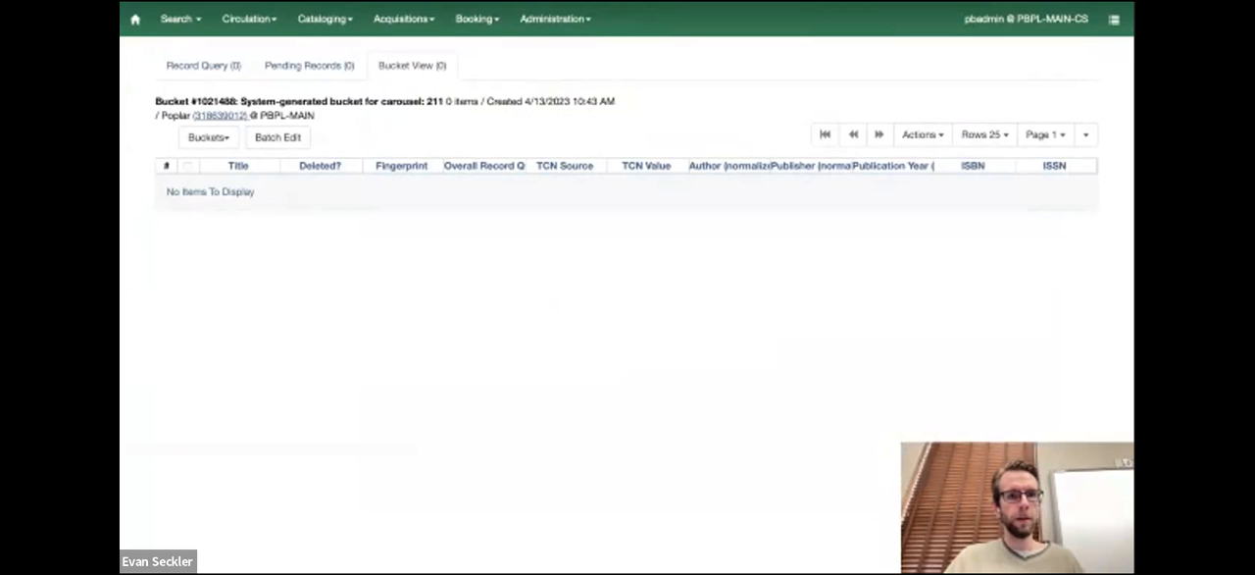
Copy the carousel bucket's ID number 1021488 and open the staff catalog search
{"action": "left_click_drag", "start_coordinate": [236, 102], "coordinate": [196, 102]}
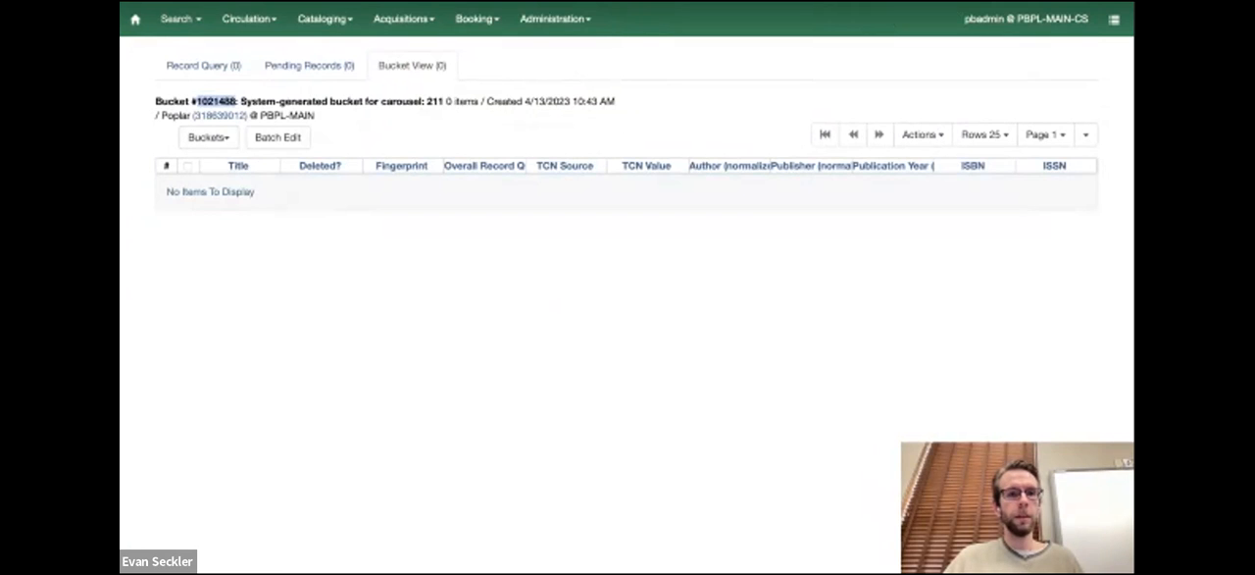
{"action": "left_click", "coordinate": [179, 19]}
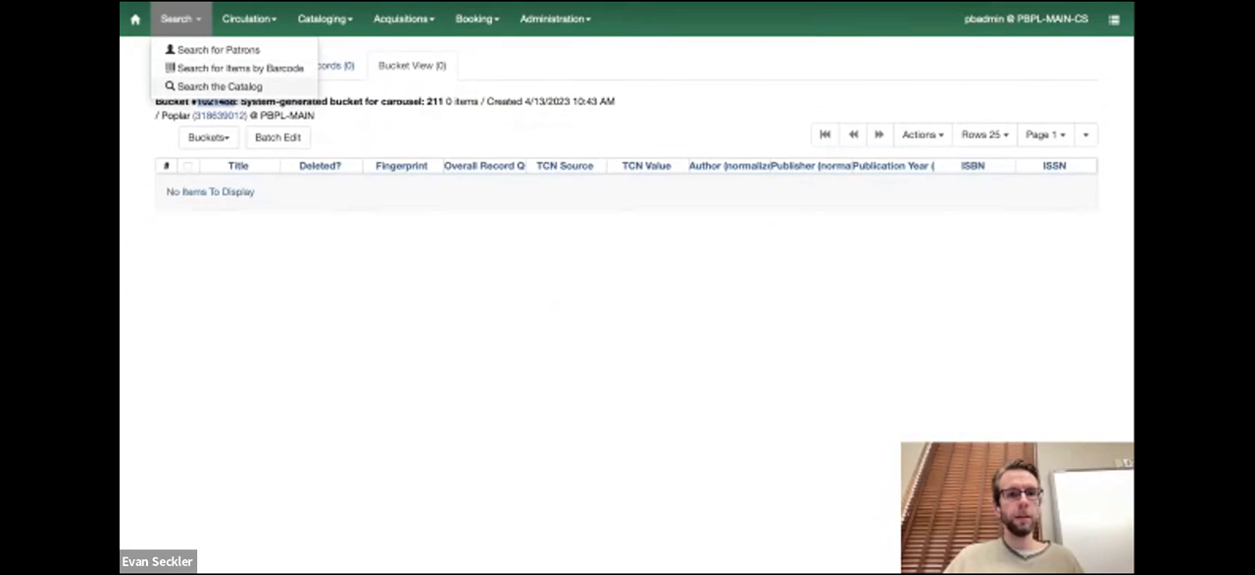
{"action": "left_click", "coordinate": [220, 87]}
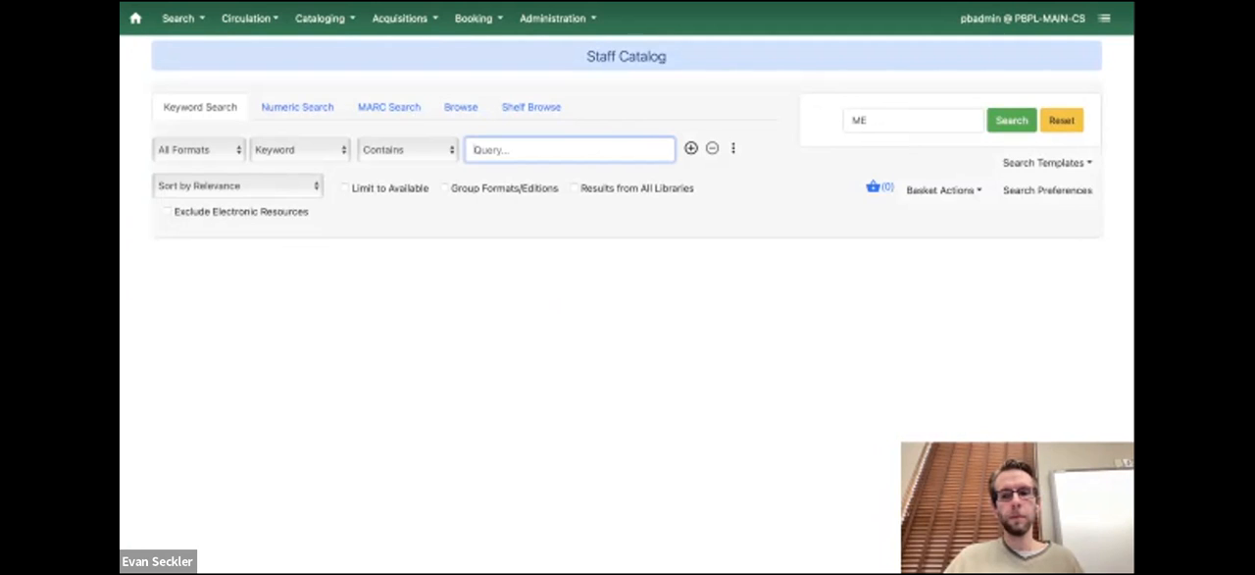
Enter "drawing" as the keyword query and set the search library to PBPL-MAIN
{"action": "type", "text": "drawing"}
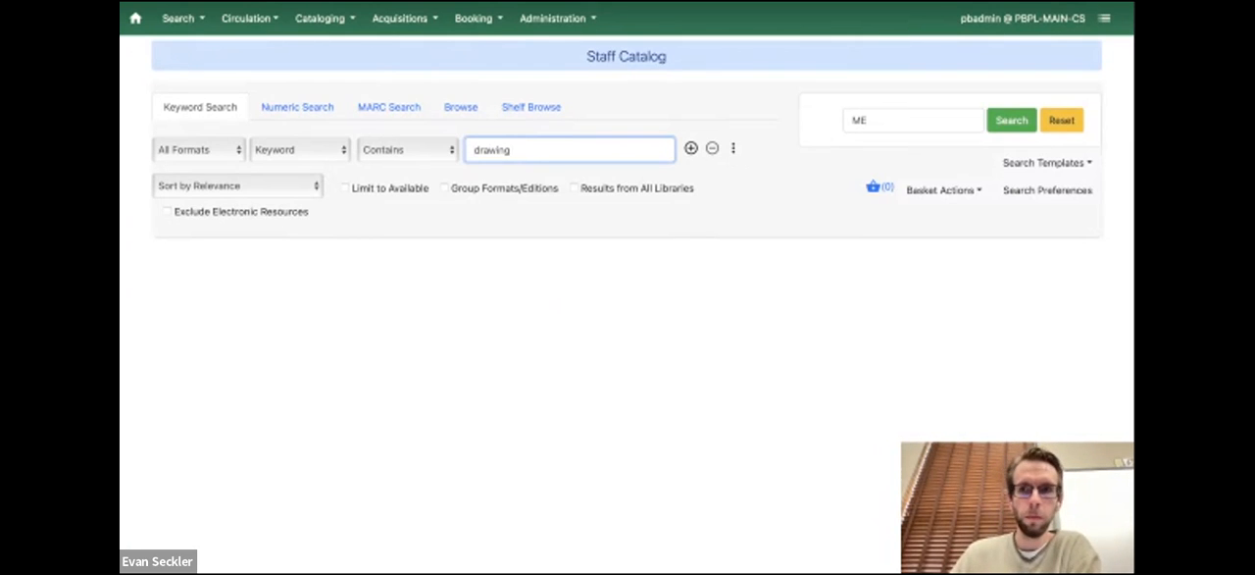
{"action": "double_click", "coordinate": [868, 121]}
{"action": "type", "text": "pb"}
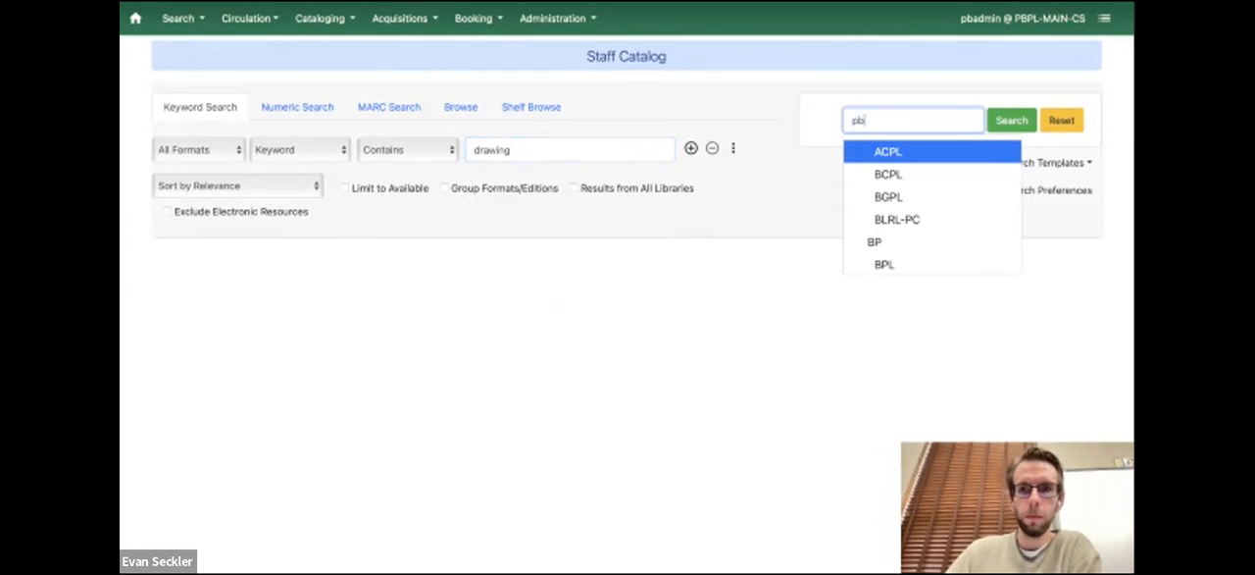
{"action": "key", "text": "Down"}
{"action": "key", "text": "Down"}
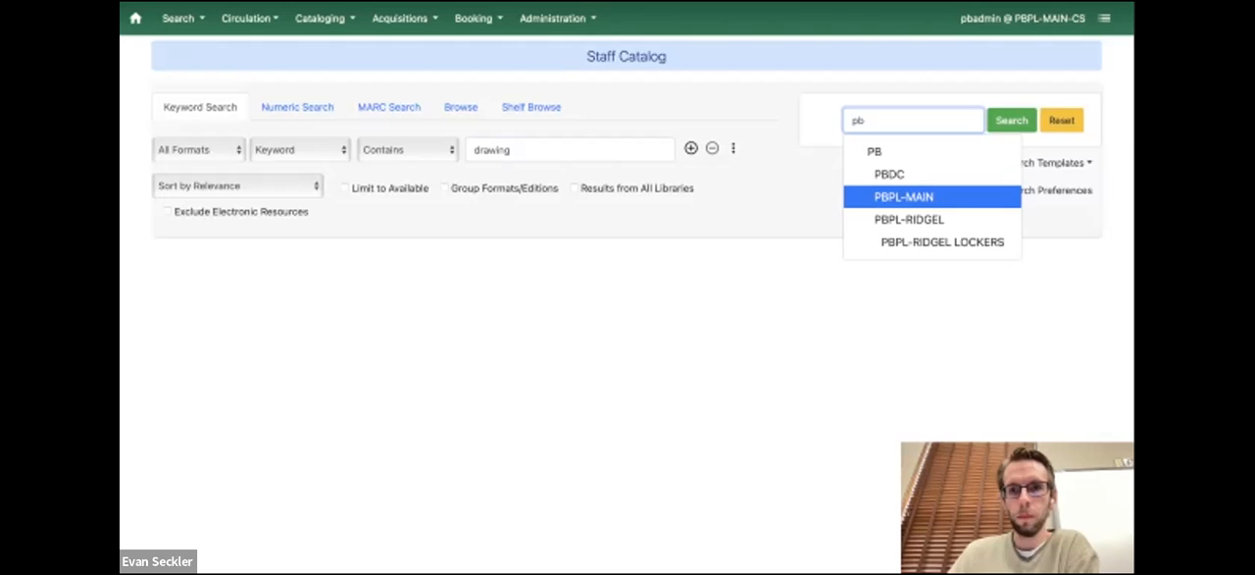
{"action": "key", "text": "Return"}
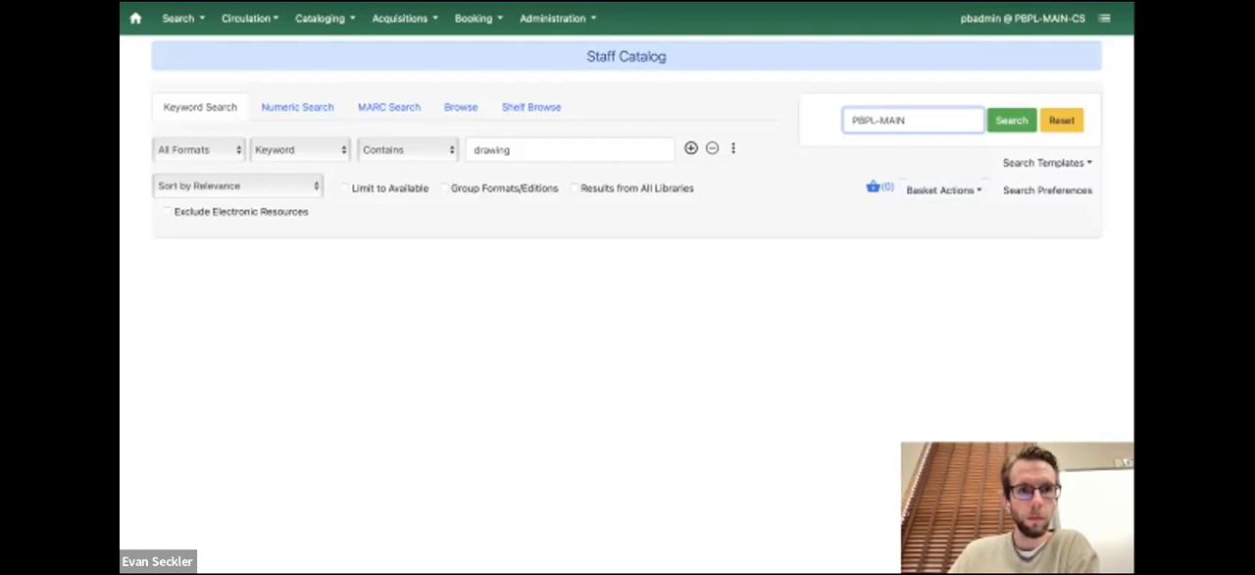
Run the catalog search, and run it again with electronic resources excluded
{"action": "left_click", "coordinate": [199, 150]}
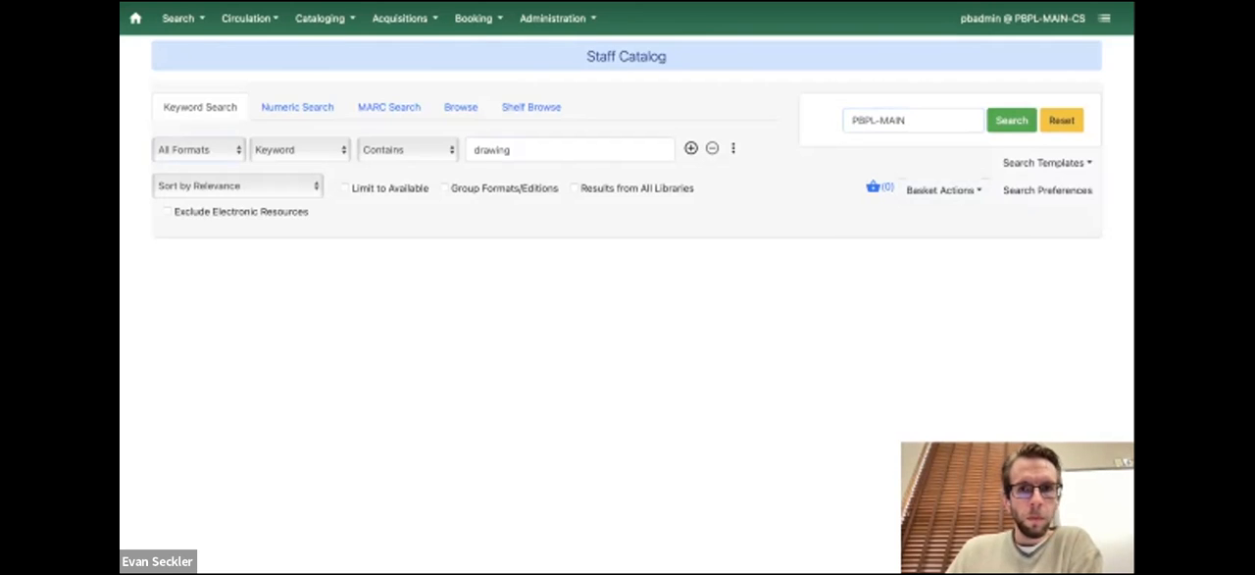
{"action": "left_click", "coordinate": [692, 148]}
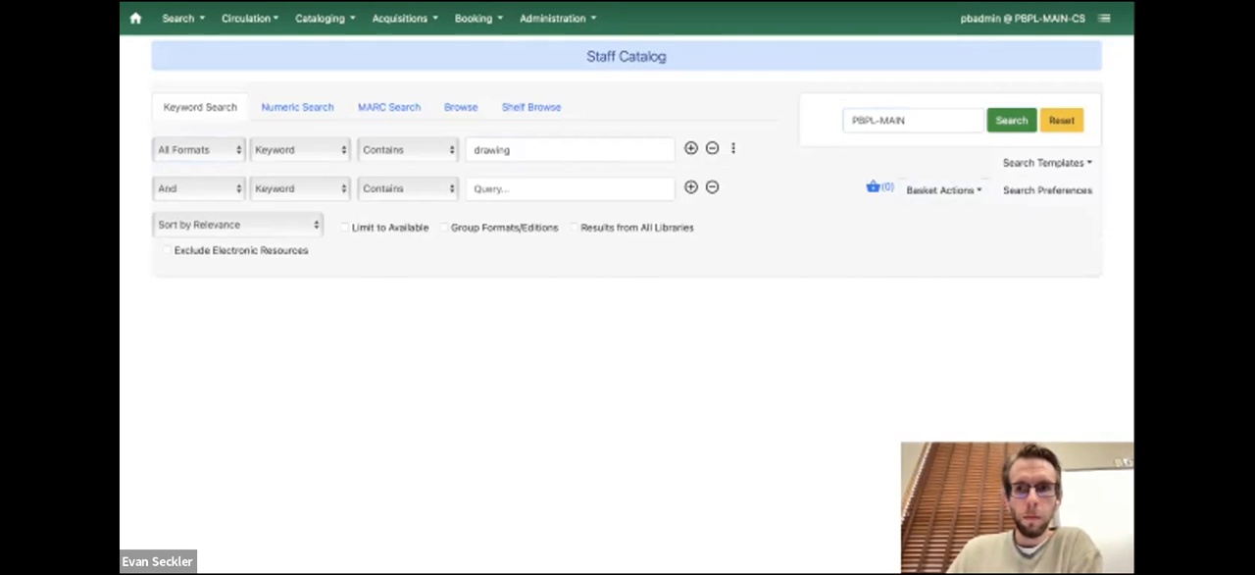
{"action": "left_click", "coordinate": [1012, 120]}
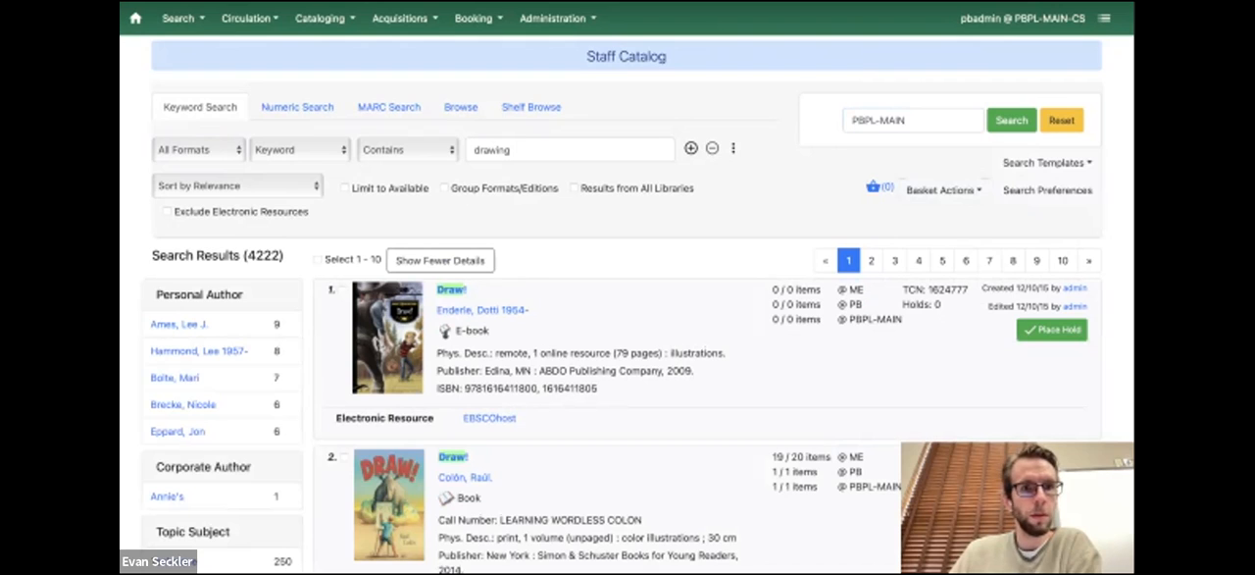
{"action": "left_click", "coordinate": [168, 212]}
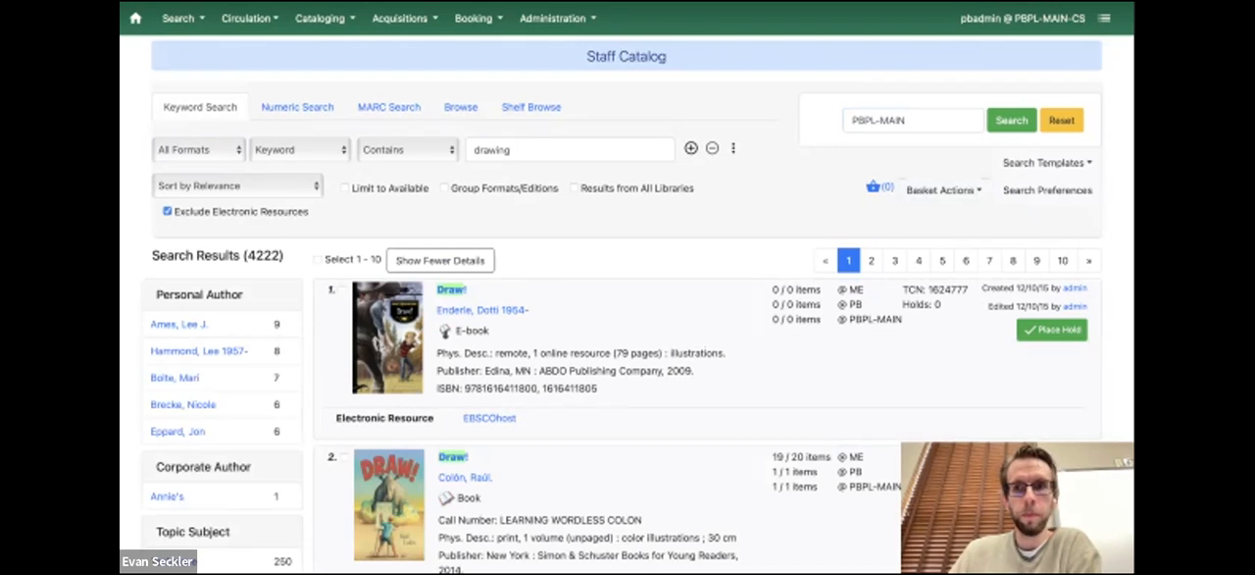
{"action": "left_click", "coordinate": [1012, 121]}
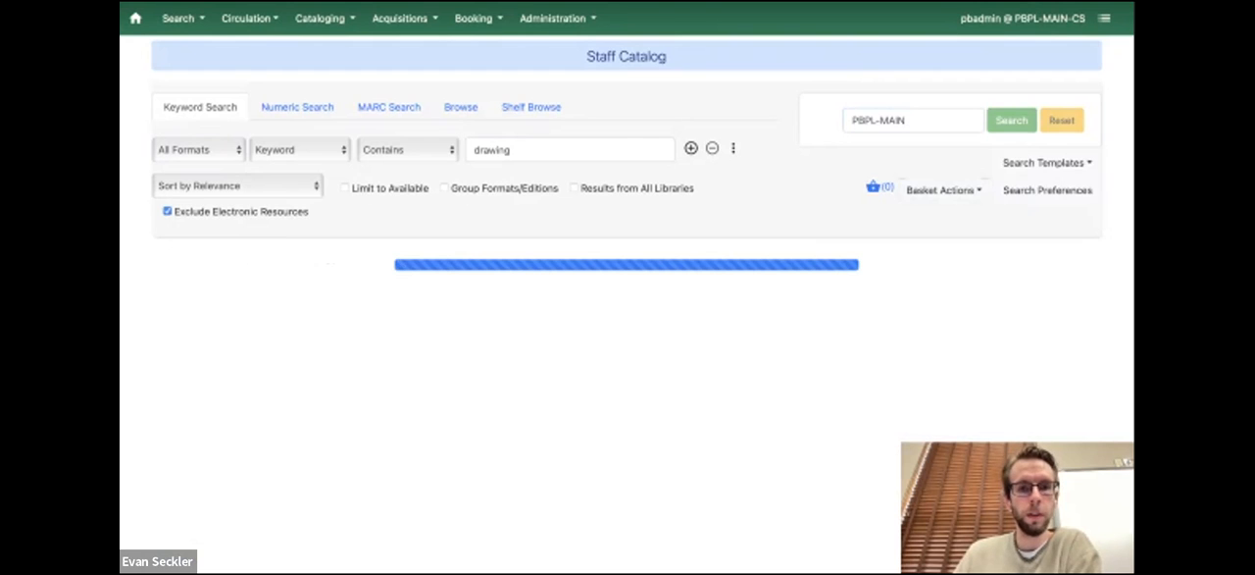
Look through the first page of search results for suitable drawing books and their item availability
{"action": "scroll", "coordinate": [628, 343], "scroll_direction": "down", "scroll_amount": 2}
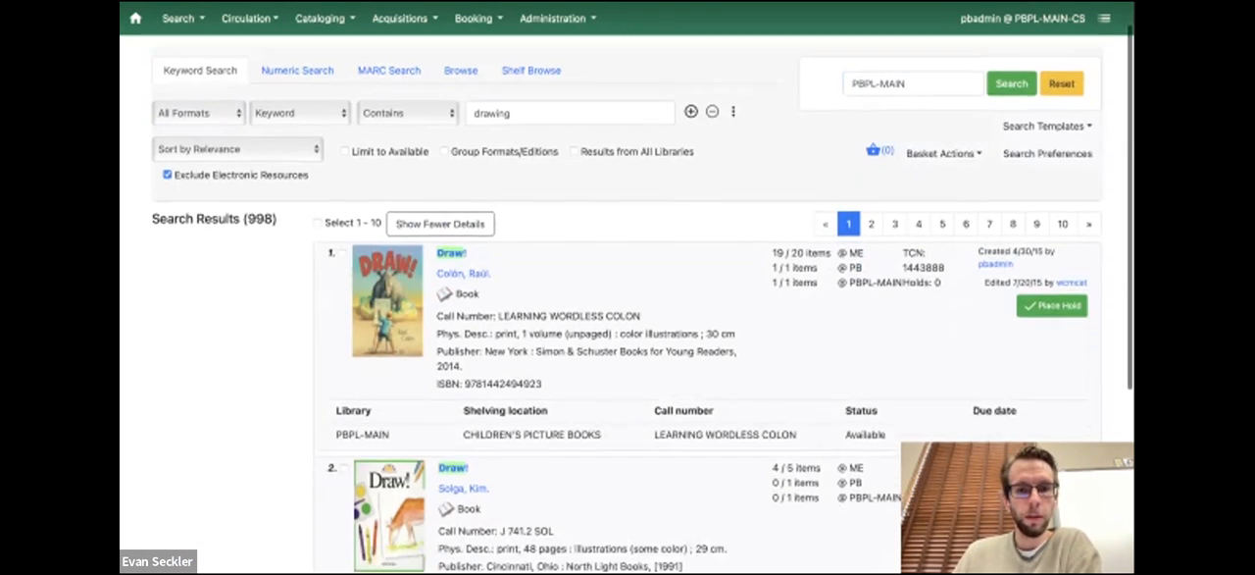
{"action": "scroll", "coordinate": [627, 343], "scroll_direction": "down", "scroll_amount": 1}
{"action": "scroll", "coordinate": [627, 343], "scroll_direction": "down", "scroll_amount": 1}
{"action": "scroll", "coordinate": [627, 304], "scroll_direction": "down", "scroll_amount": 5}
{"action": "scroll", "coordinate": [628, 305], "scroll_direction": "down", "scroll_amount": 3}
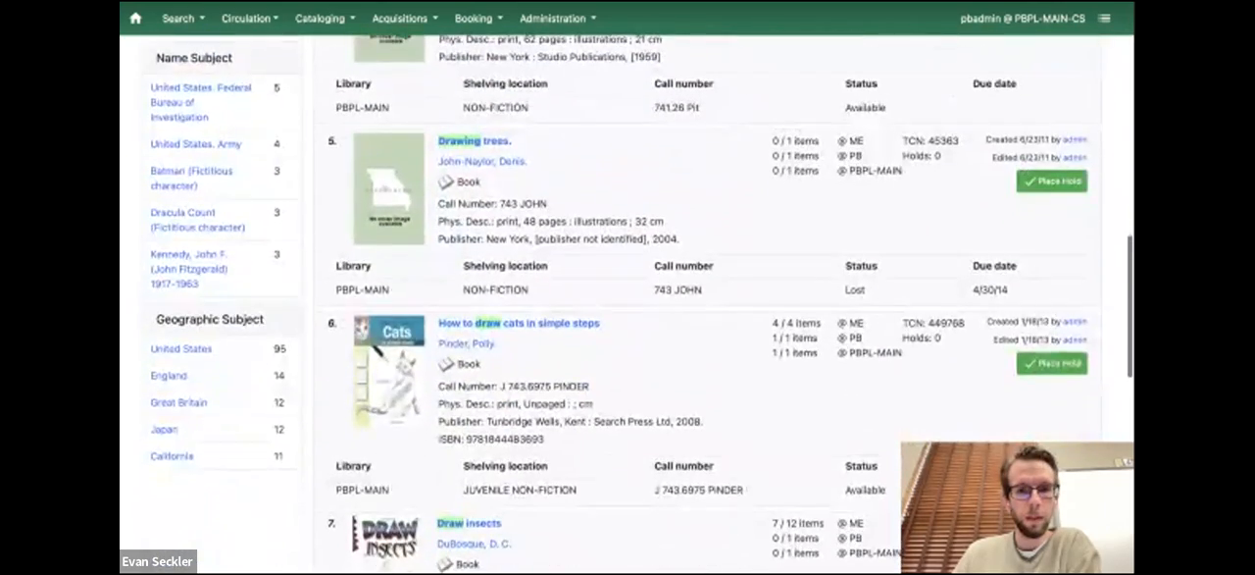
{"action": "scroll", "coordinate": [627, 304], "scroll_direction": "down", "scroll_amount": 4}
{"action": "scroll", "coordinate": [628, 304], "scroll_direction": "down", "scroll_amount": 5}
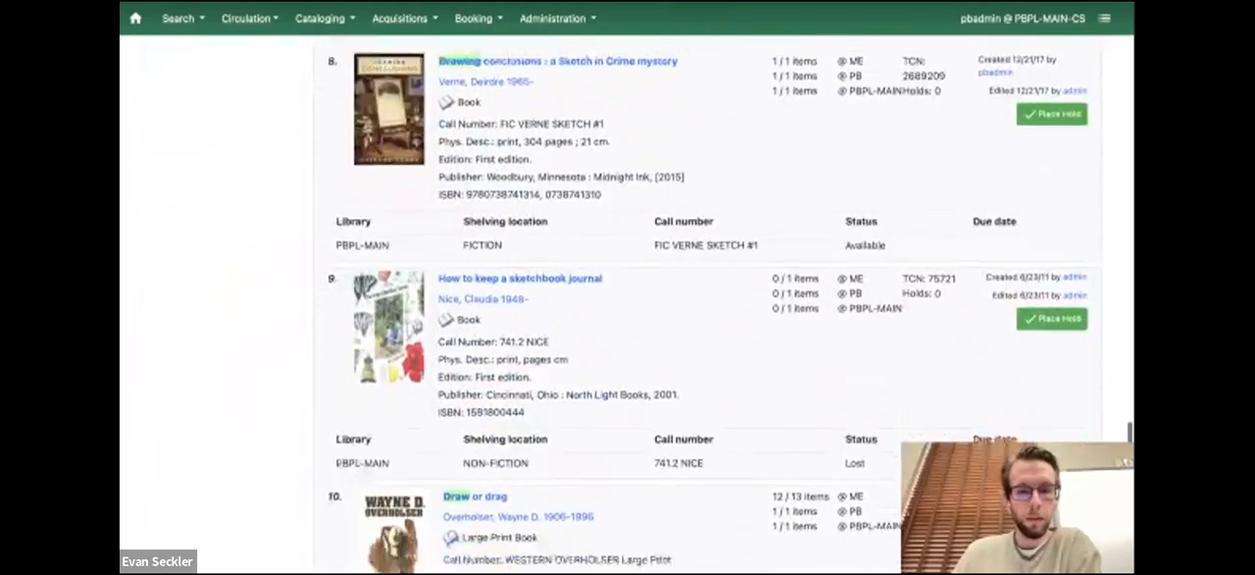
{"action": "scroll", "coordinate": [627, 304], "scroll_direction": "down", "scroll_amount": 2}
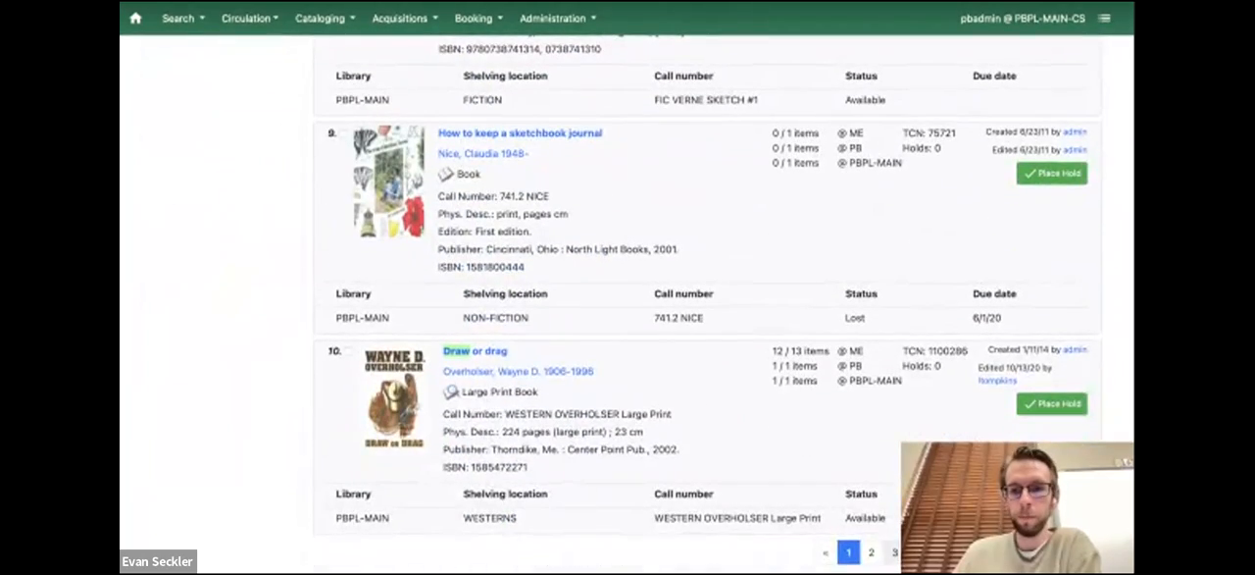
{"action": "scroll", "coordinate": [628, 305], "scroll_direction": "up", "scroll_amount": 8}
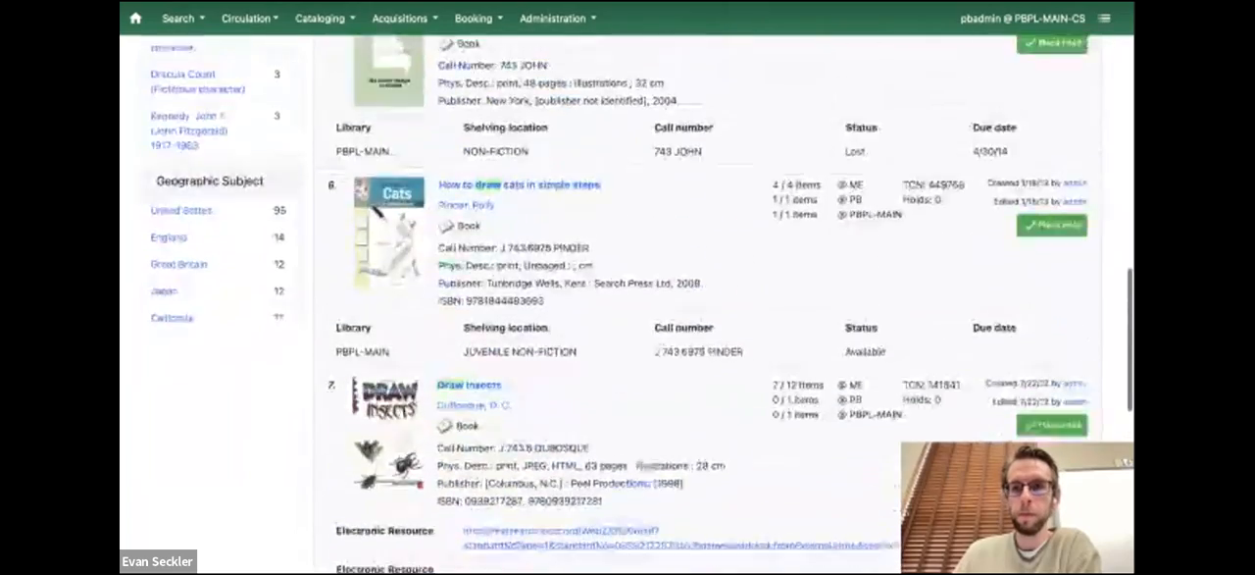
{"action": "scroll", "coordinate": [628, 304], "scroll_direction": "up", "scroll_amount": 8}
{"action": "scroll", "coordinate": [628, 304], "scroll_direction": "up", "scroll_amount": 8}
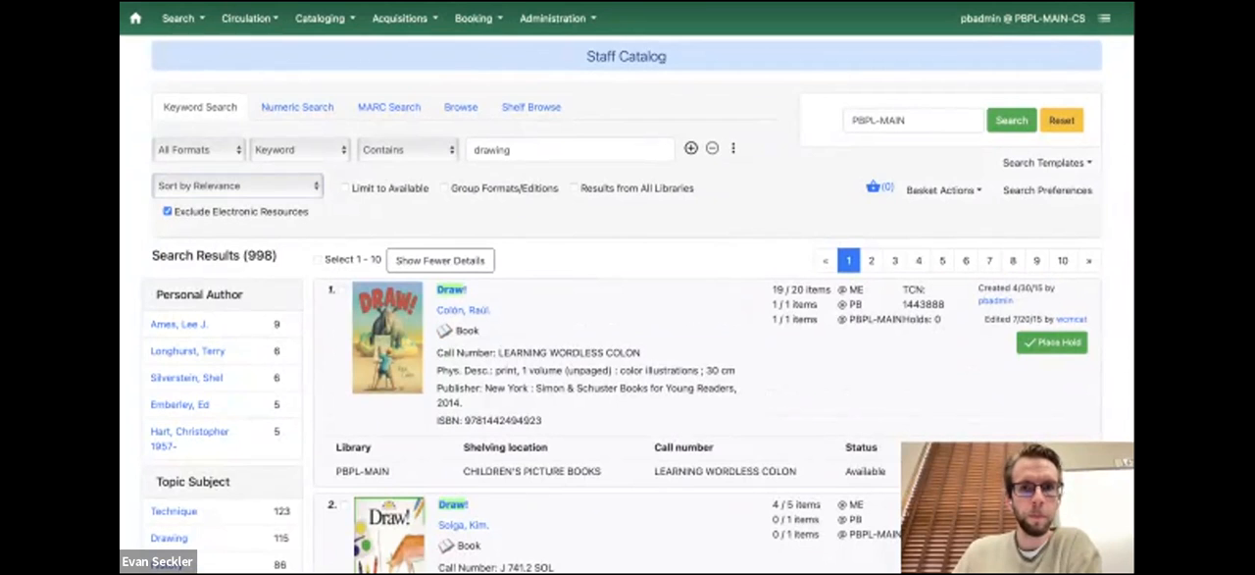
Add a second query row to the search form
{"action": "left_click", "coordinate": [691, 148]}
{"action": "left_click", "coordinate": [300, 188]}
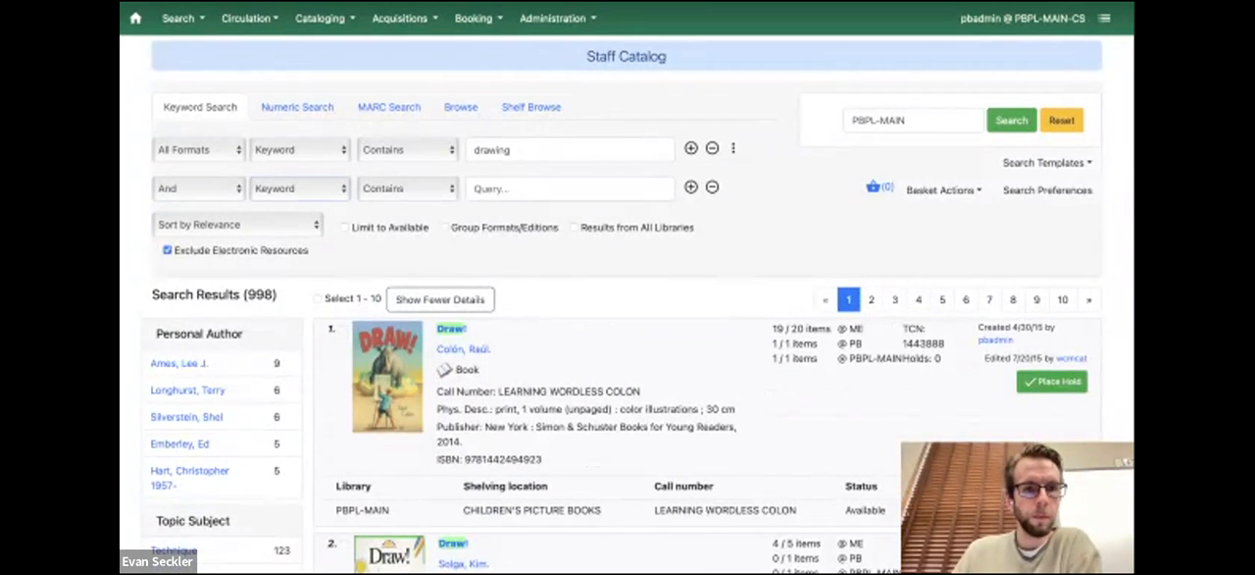
Select the second and third search results, "Draw!" (J 741.2 SOL) and "Draw! : medieval fantasies", for the basket
{"action": "scroll", "coordinate": [627, 294], "scroll_direction": "down", "scroll_amount": 5}
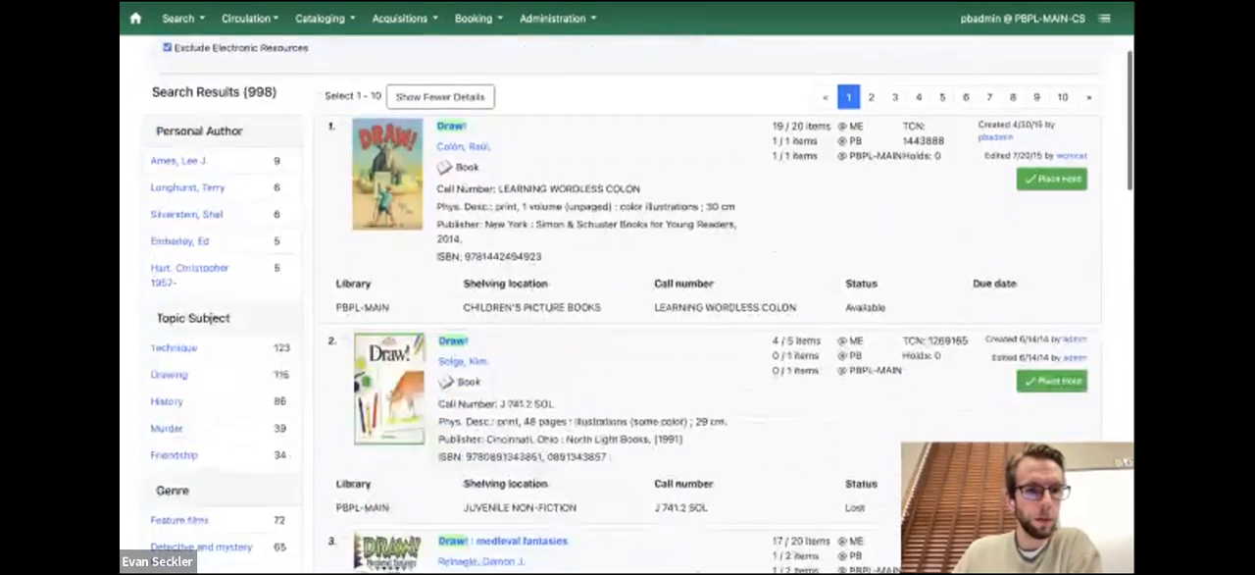
{"action": "scroll", "coordinate": [627, 294], "scroll_direction": "down", "scroll_amount": 4}
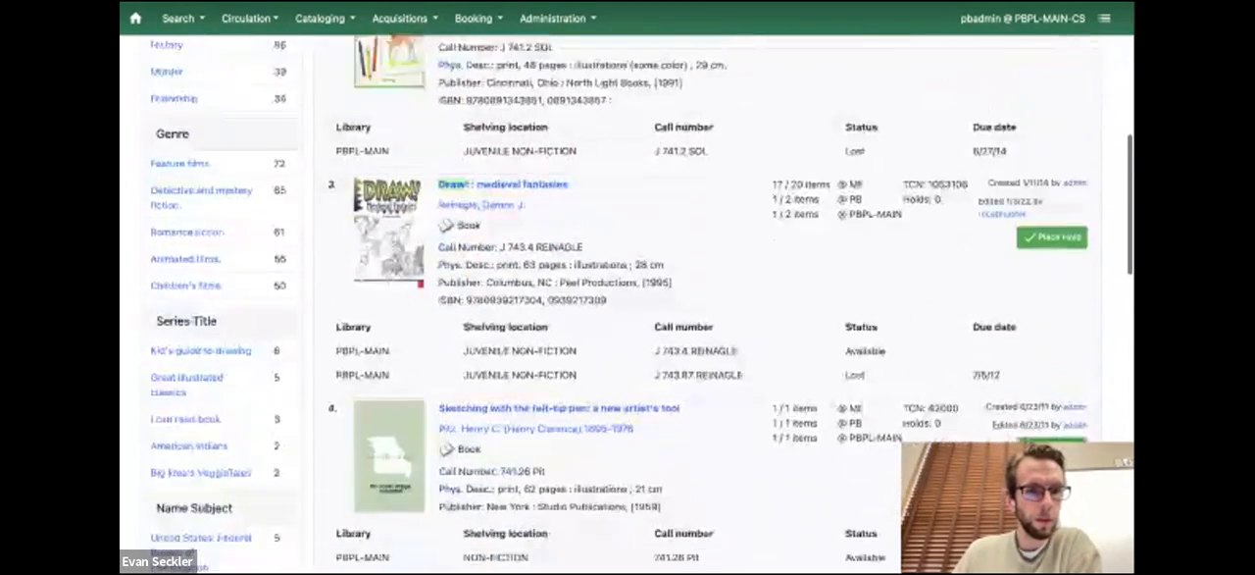
{"action": "scroll", "coordinate": [628, 294], "scroll_direction": "down", "scroll_amount": 4}
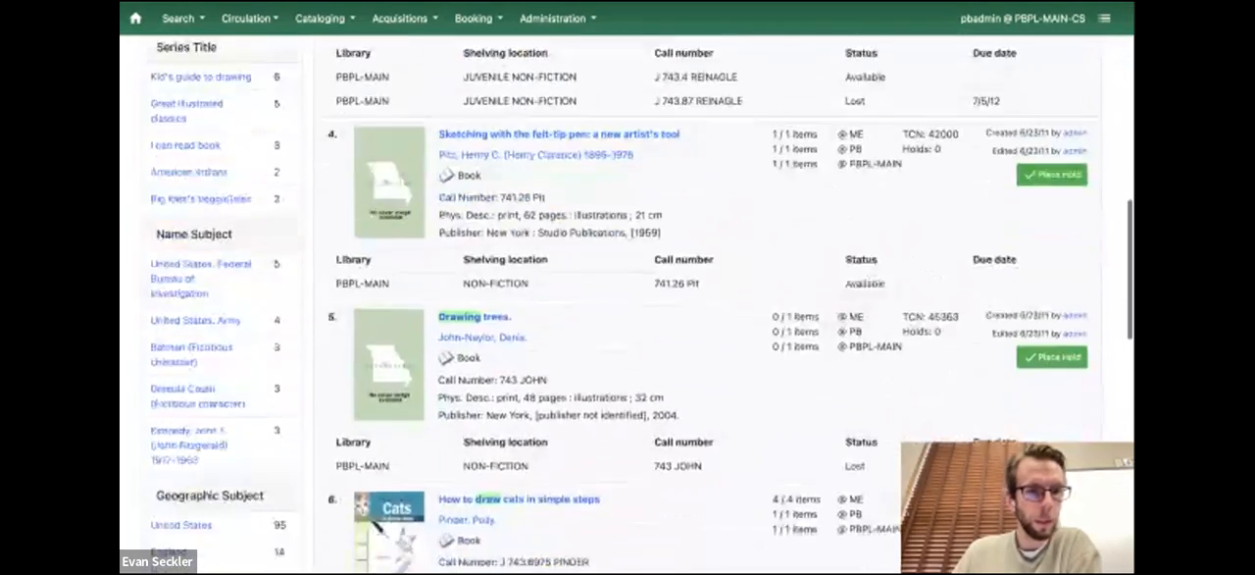
{"action": "scroll", "coordinate": [627, 294], "scroll_direction": "up", "scroll_amount": 5}
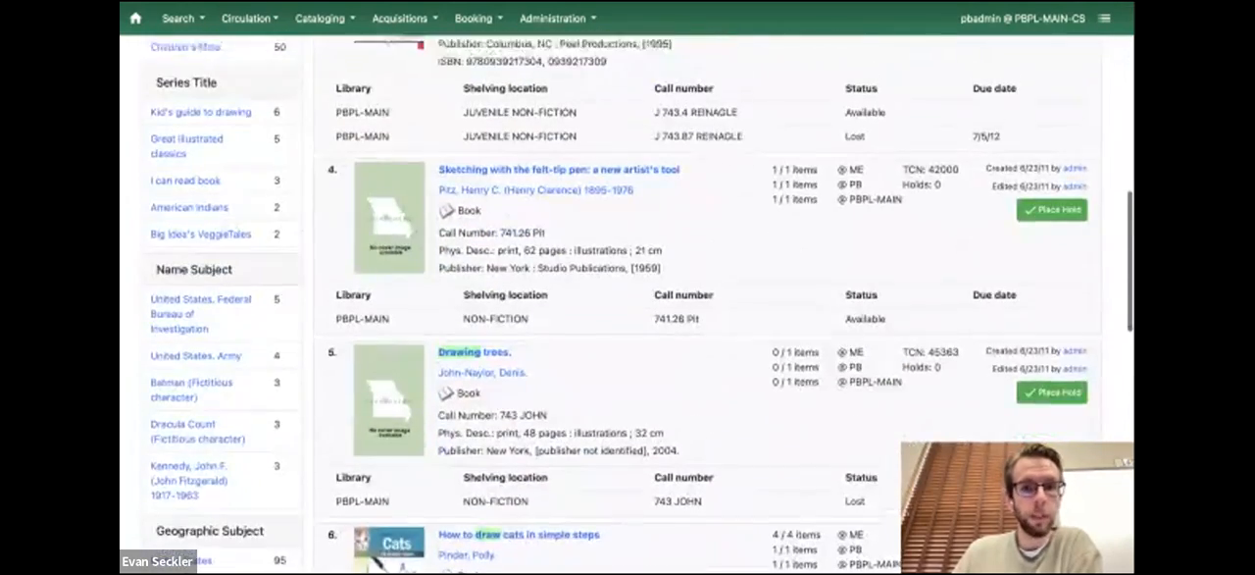
{"action": "scroll", "coordinate": [628, 294], "scroll_direction": "up", "scroll_amount": 1}
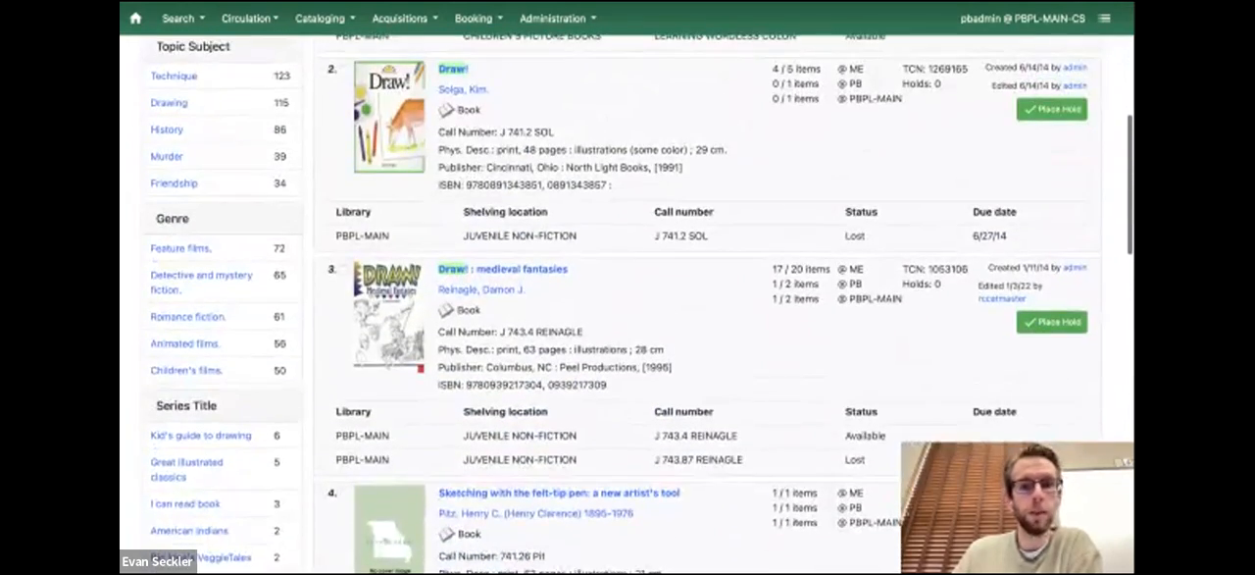
{"action": "scroll", "coordinate": [628, 294], "scroll_direction": "up", "scroll_amount": 2}
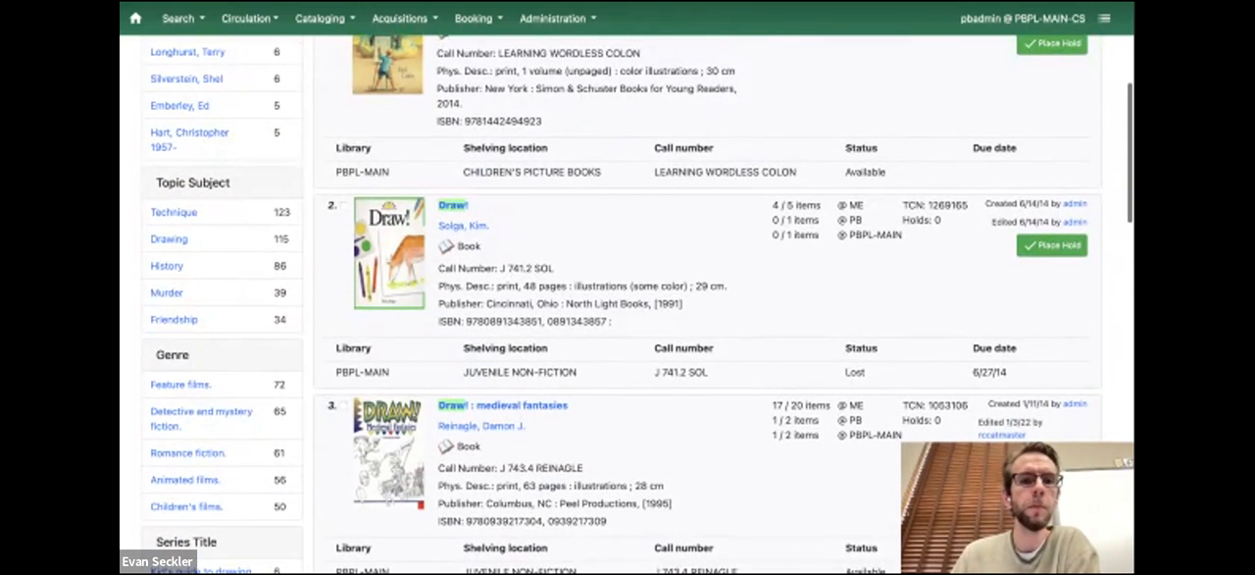
{"action": "left_click", "coordinate": [343, 206]}
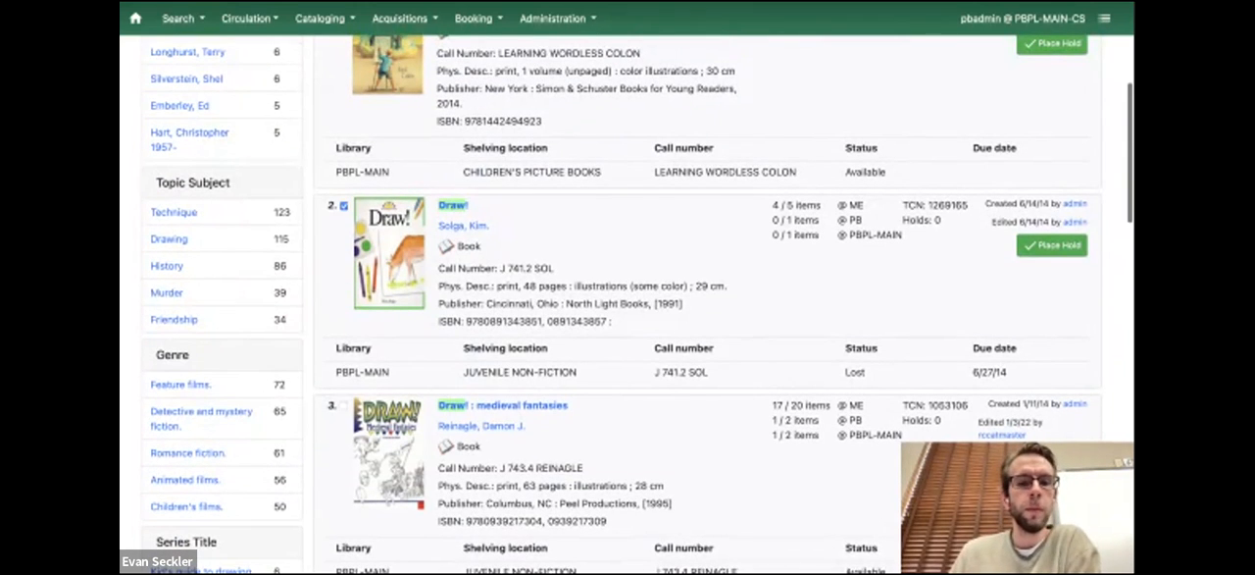
{"action": "scroll", "coordinate": [343, 206], "scroll_direction": "up", "scroll_amount": 1}
{"action": "scroll", "coordinate": [637, 304], "scroll_direction": "down", "scroll_amount": 2}
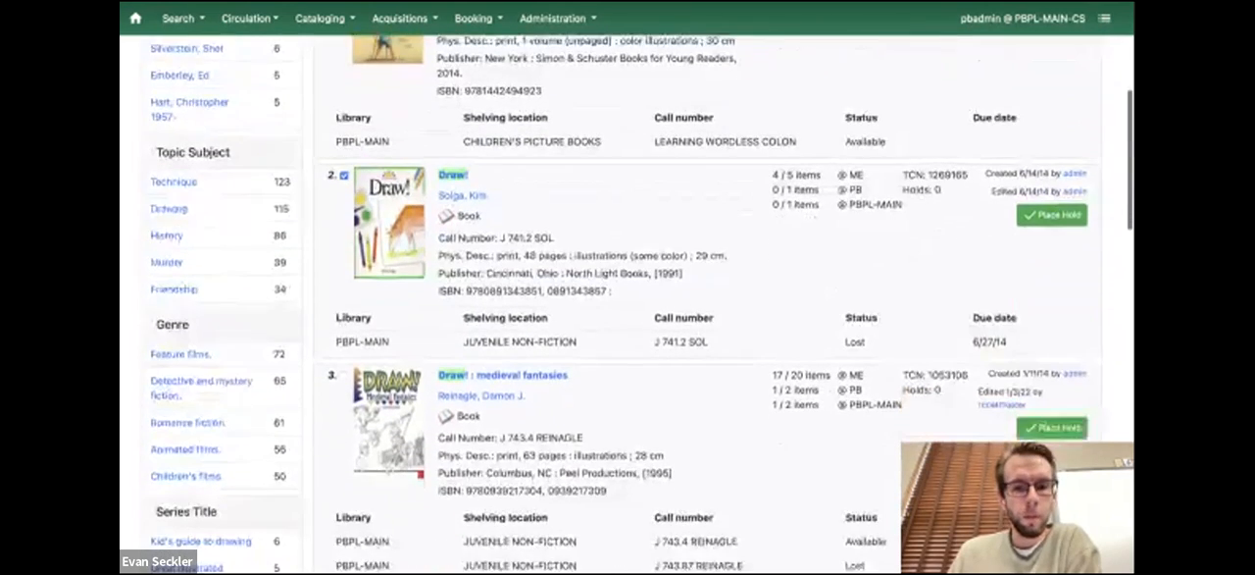
{"action": "scroll", "coordinate": [628, 304], "scroll_direction": "down", "scroll_amount": 1}
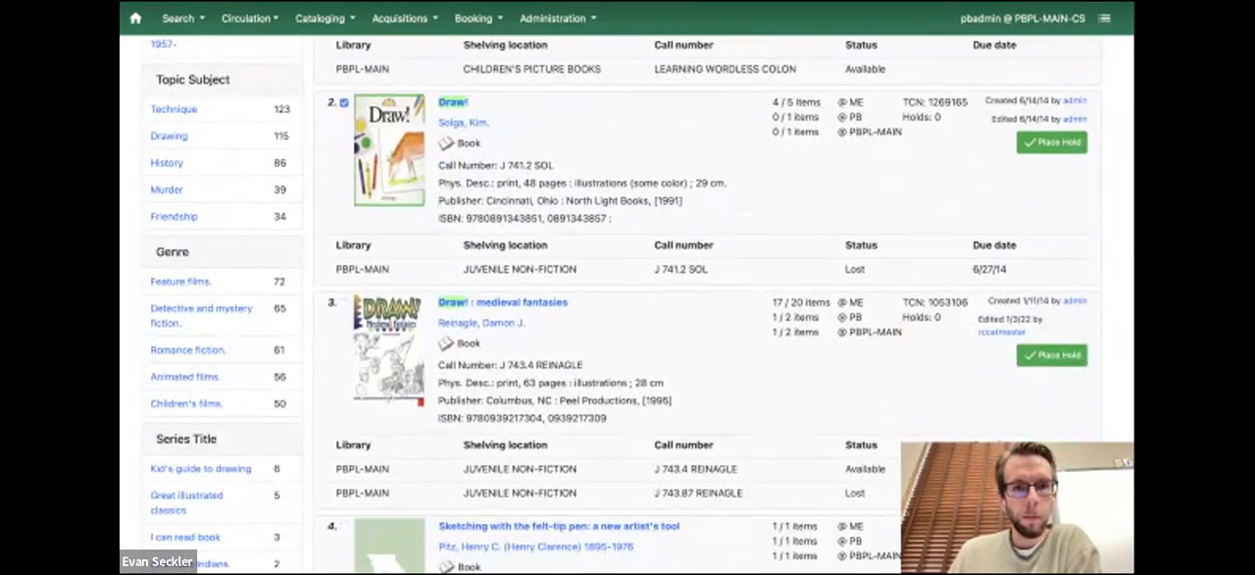
{"action": "left_click", "coordinate": [343, 302]}
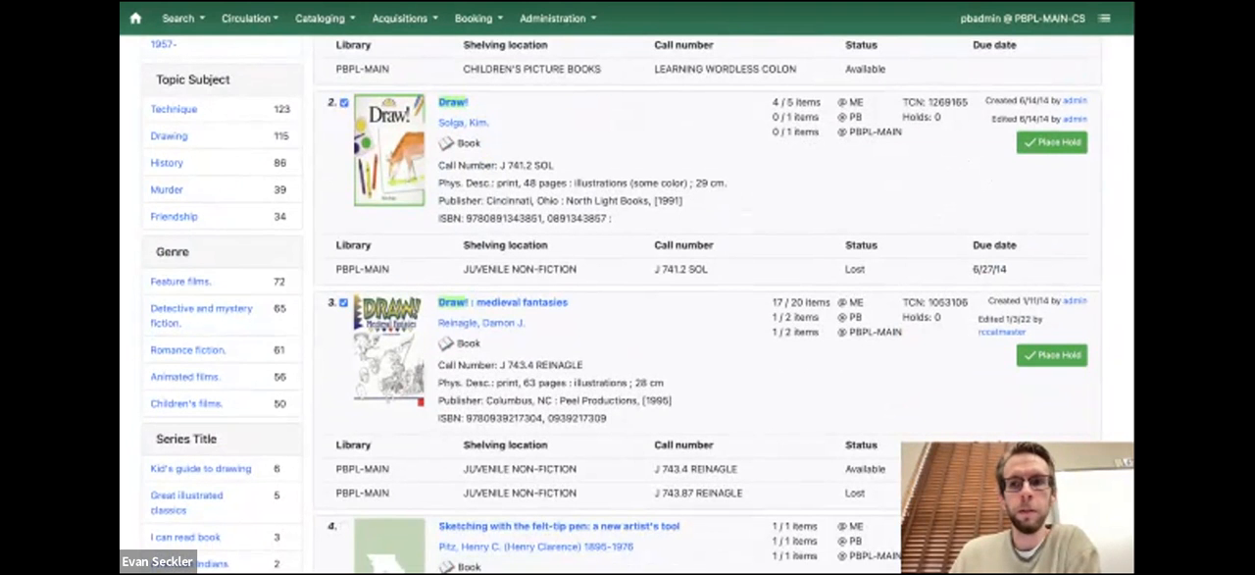
Add the two titles in the basket to the shared bucket with ID 1021488
{"action": "scroll", "coordinate": [628, 304], "scroll_direction": "up", "scroll_amount": 6}
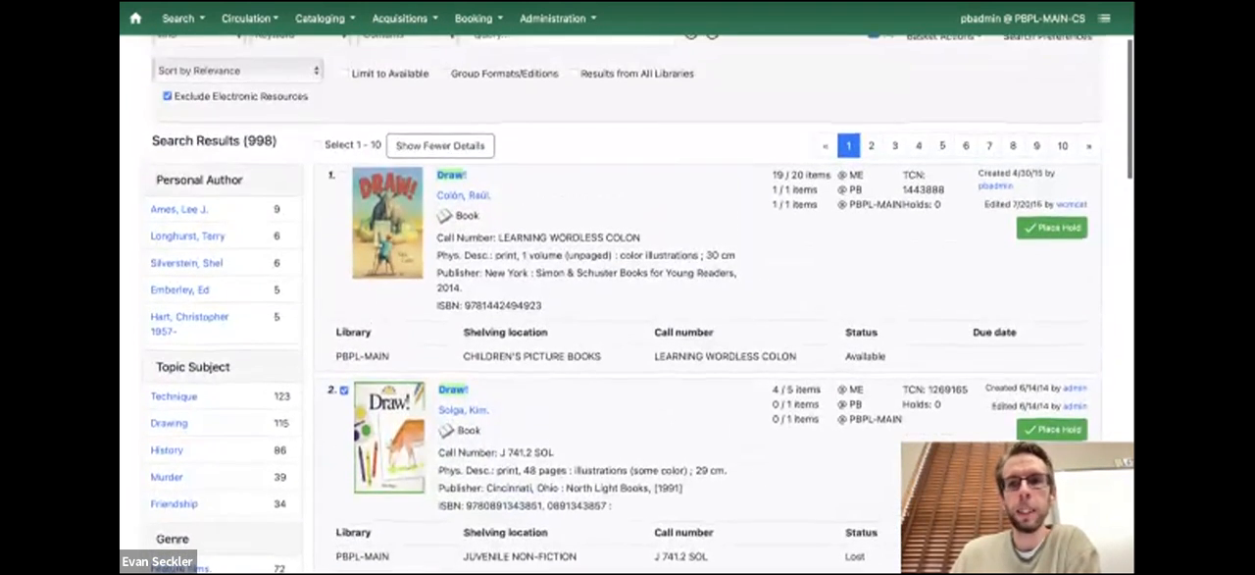
{"action": "scroll", "coordinate": [628, 304], "scroll_direction": "up", "scroll_amount": 1}
{"action": "left_click", "coordinate": [943, 94]}
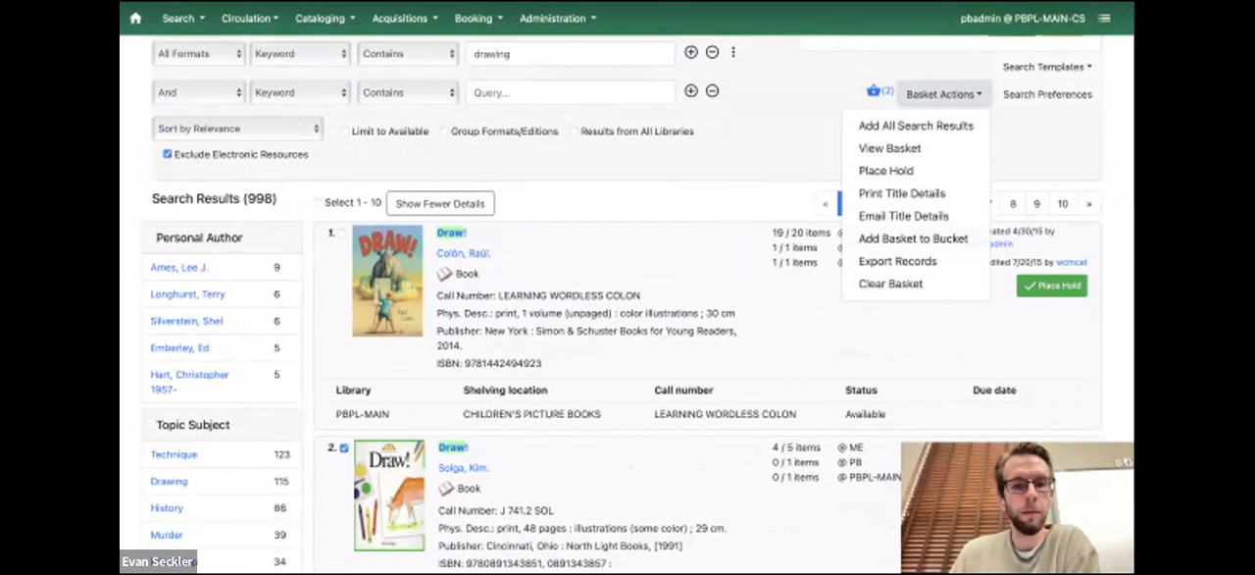
{"action": "left_click", "coordinate": [890, 283]}
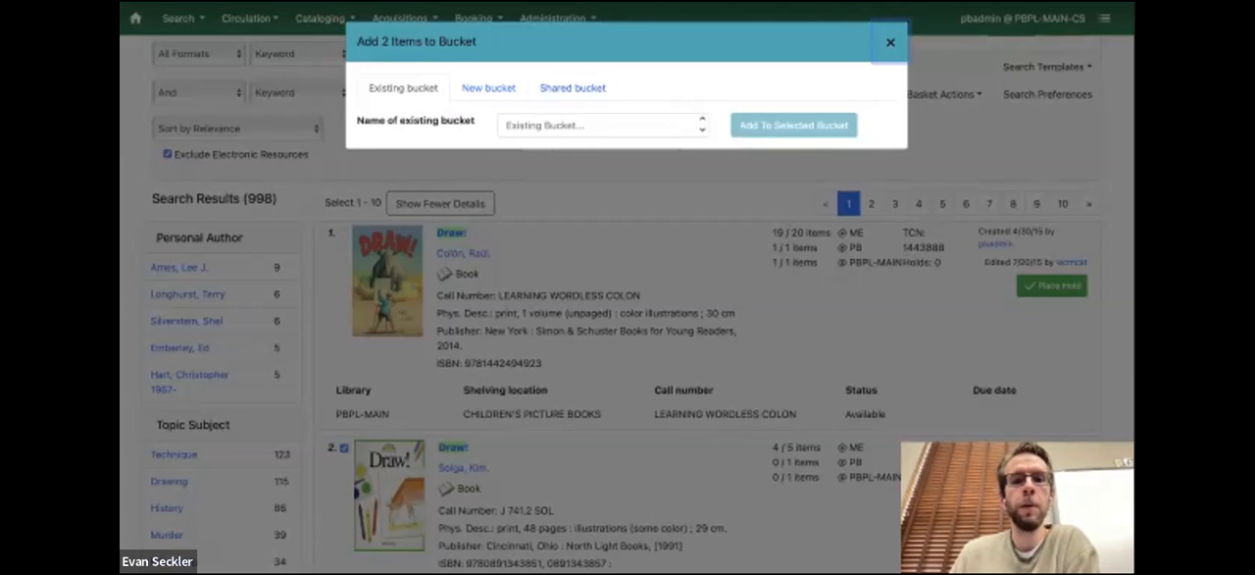
{"action": "left_click", "coordinate": [573, 88]}
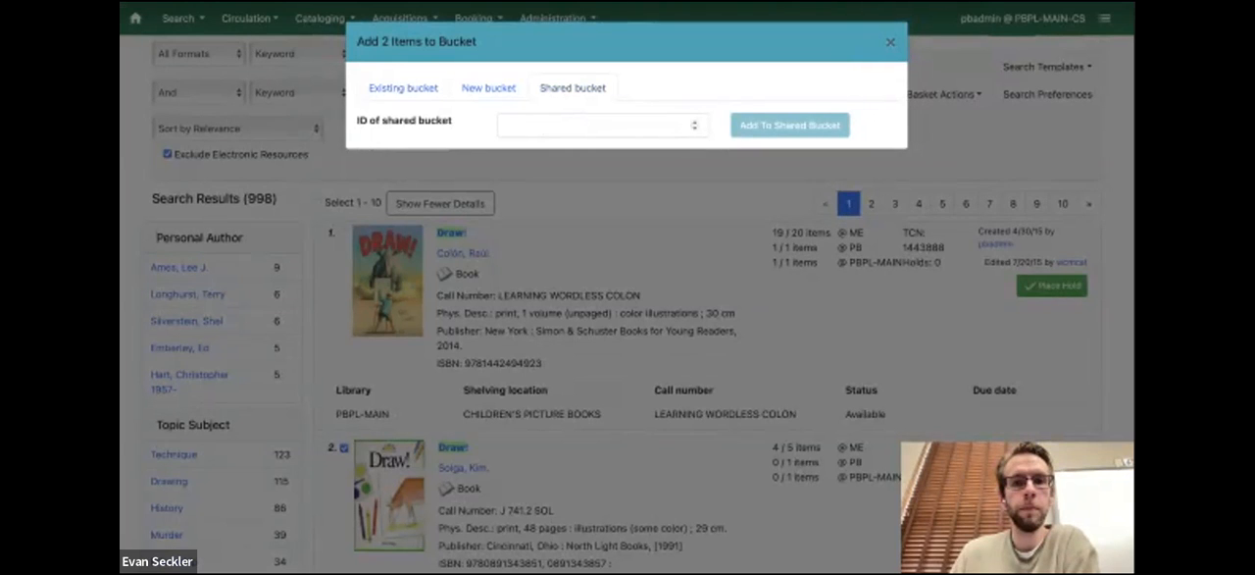
{"action": "left_click", "coordinate": [594, 125]}
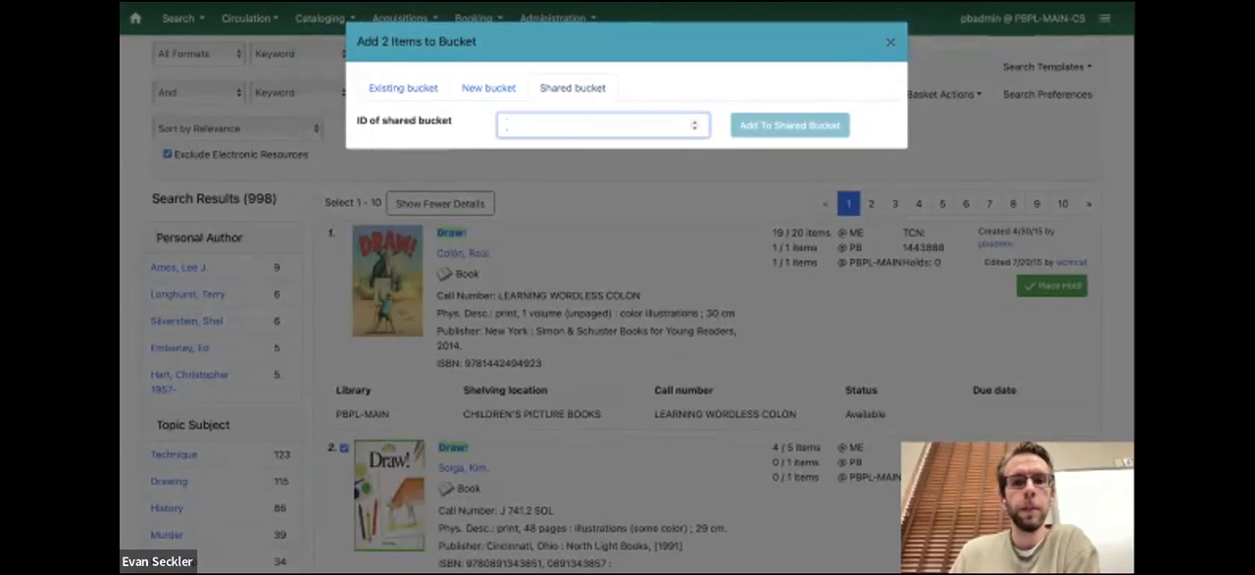
{"action": "type", "text": "1021488"}
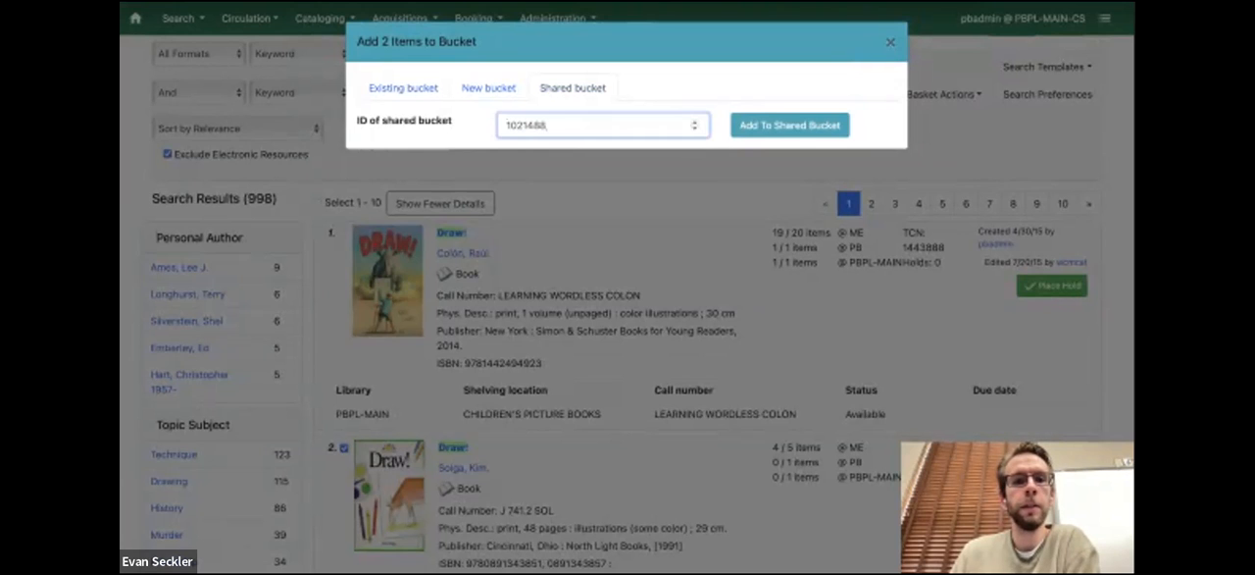
{"action": "left_click", "coordinate": [790, 124]}
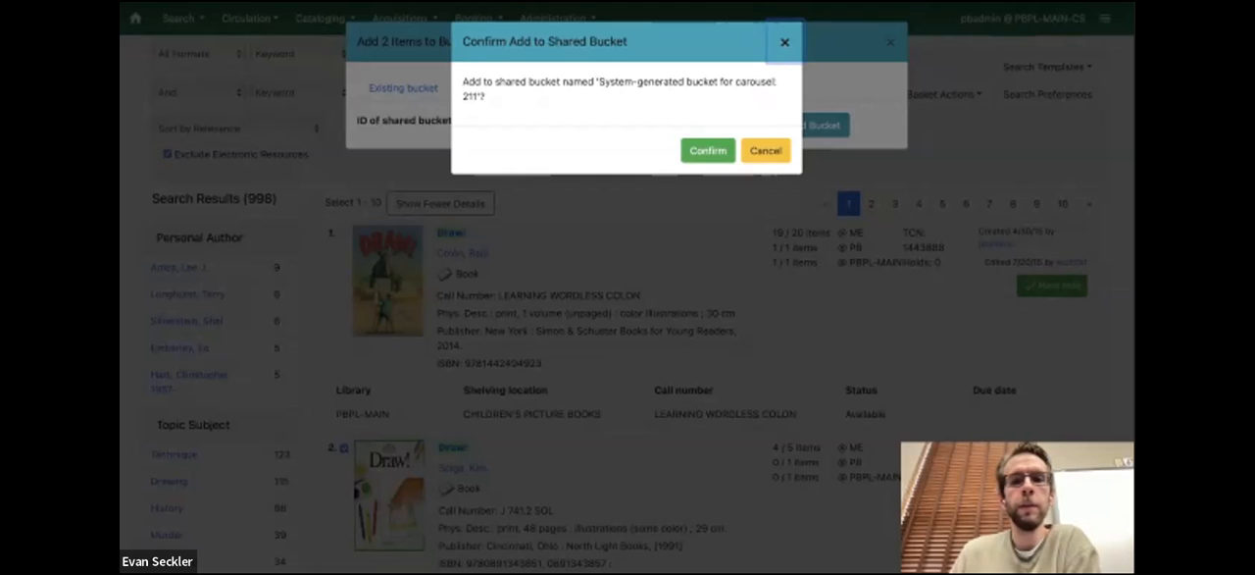
{"action": "left_click", "coordinate": [708, 151]}
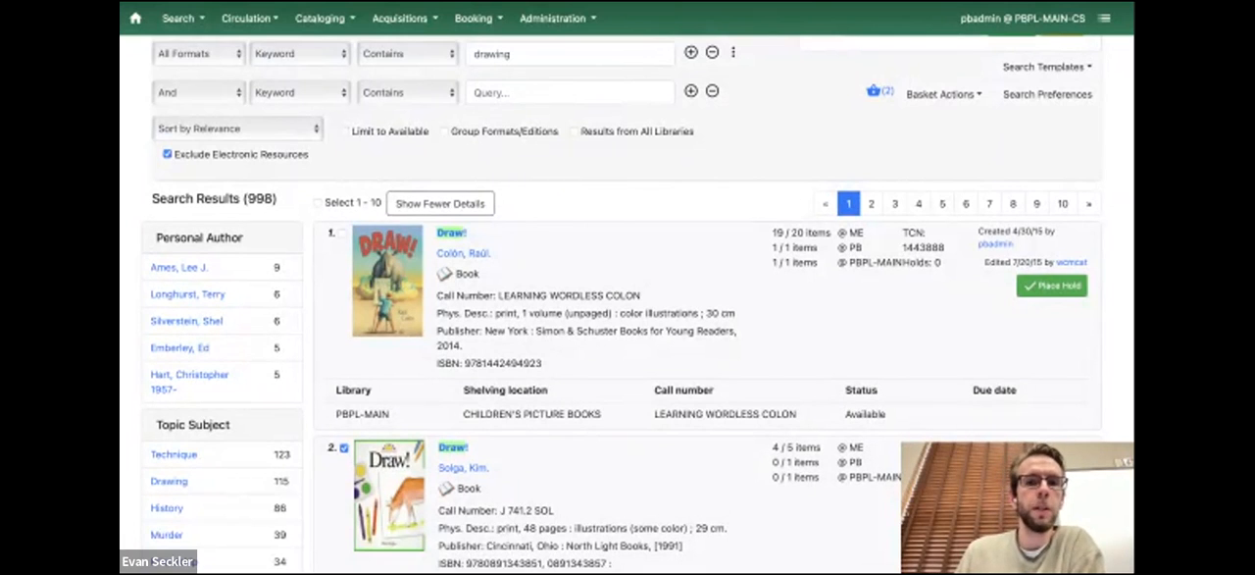
Go to the carousels configuration in Local Administration and open the "ME Test" carousel for editing
{"action": "left_click", "coordinate": [557, 18]}
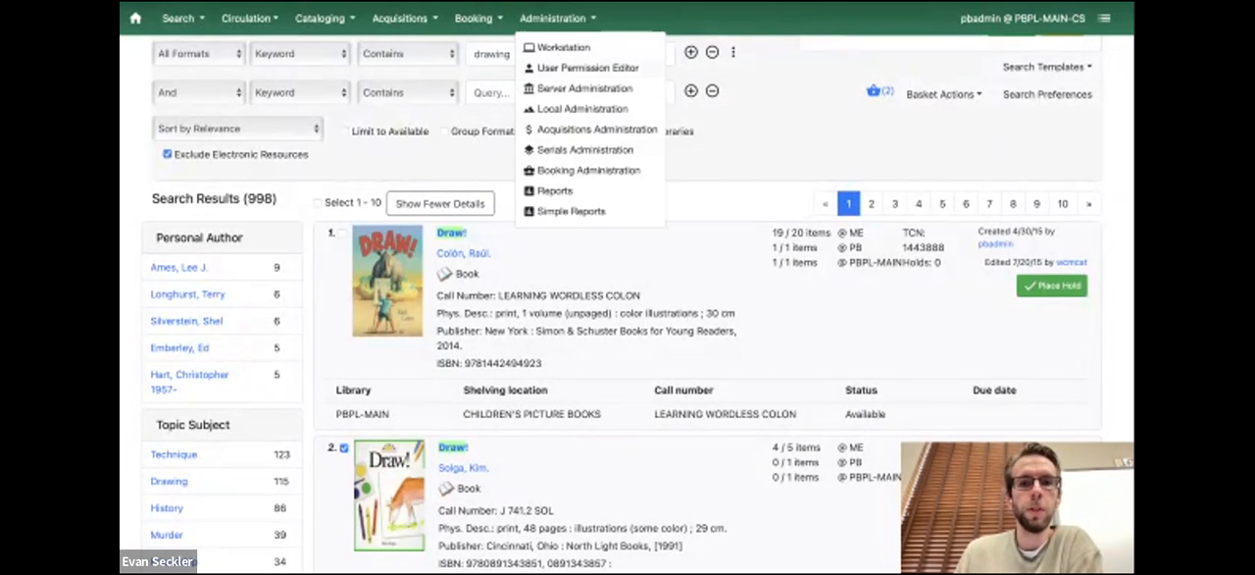
{"action": "left_click", "coordinate": [582, 109]}
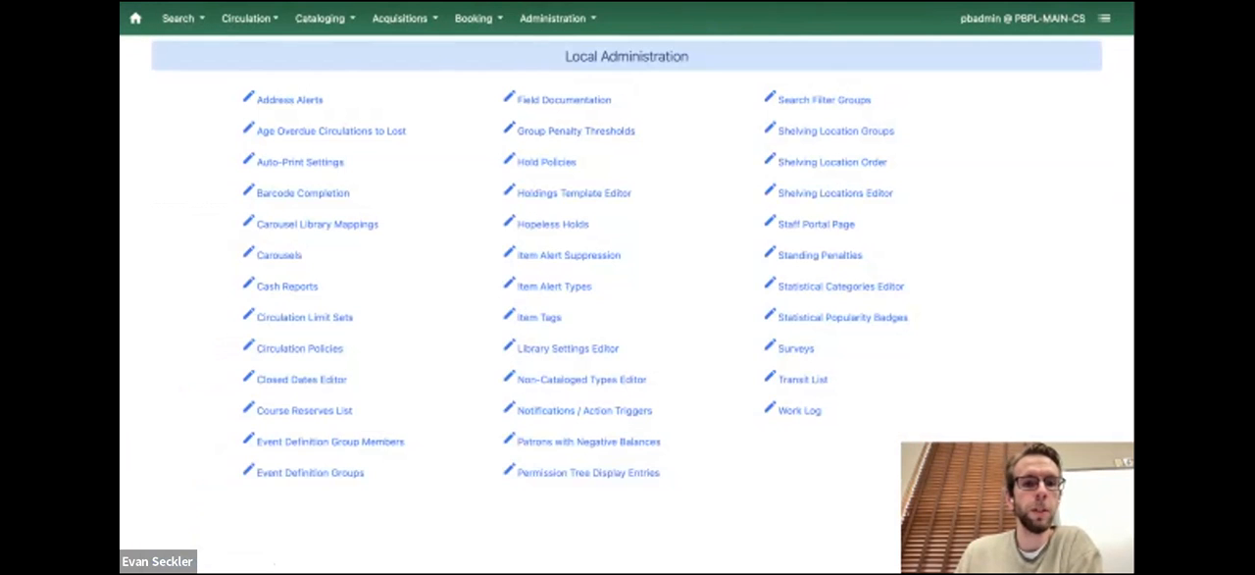
{"action": "left_click", "coordinate": [278, 255]}
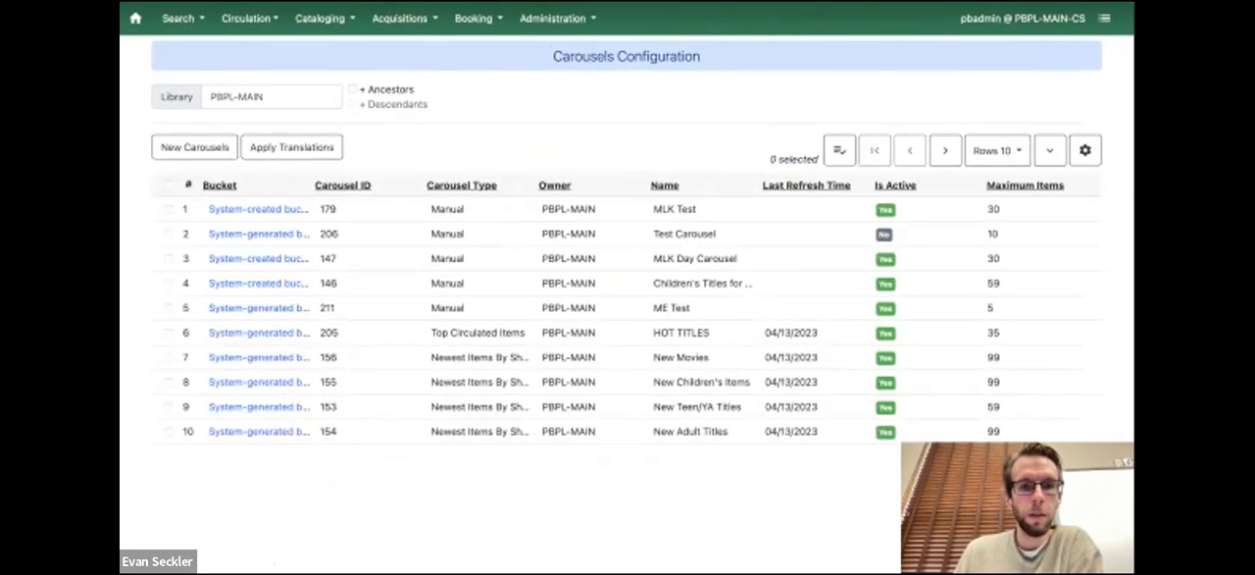
{"action": "right_click", "coordinate": [295, 310]}
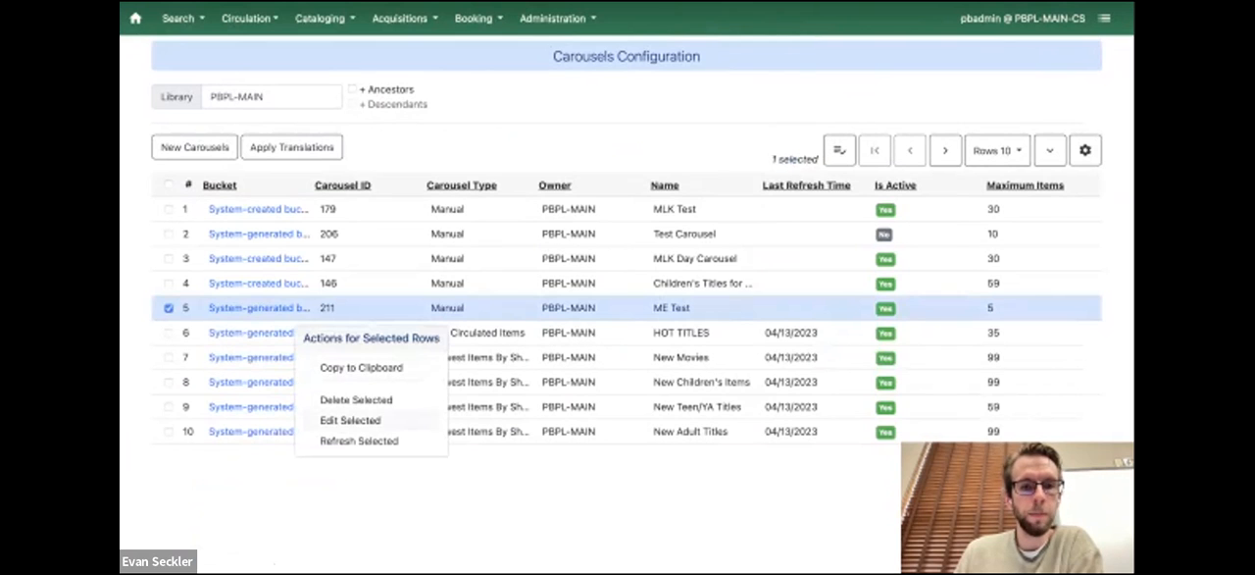
{"action": "left_click", "coordinate": [350, 420]}
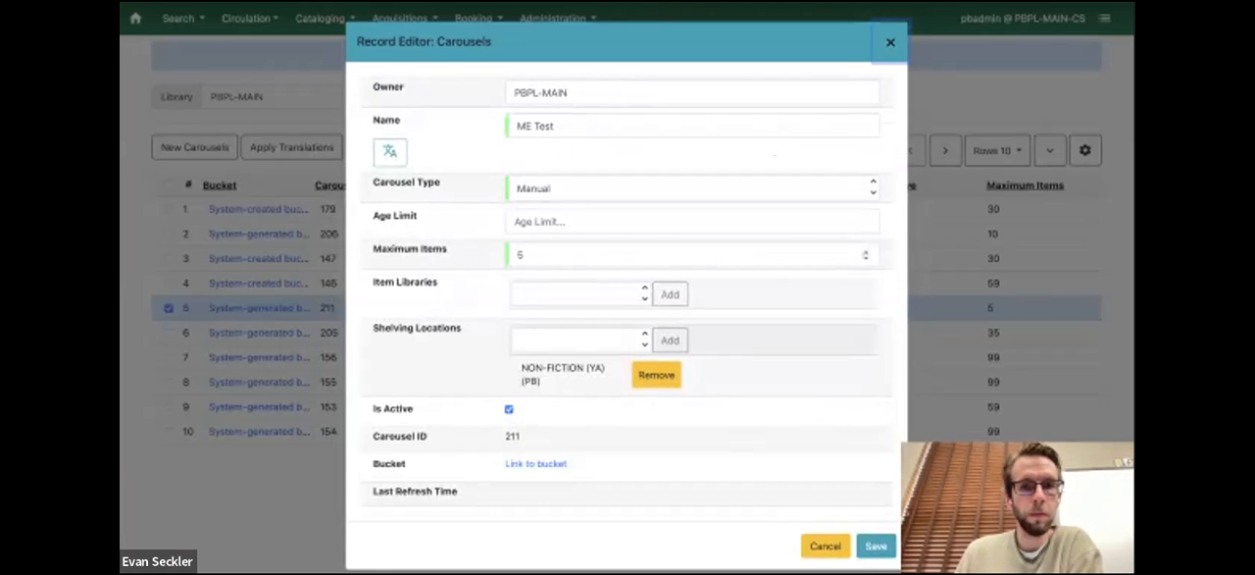
Replace the carousel's shelving location NON-FICTION (YA) (PB) with JUVENILE NON-FICTION (PB) and save the record
{"action": "left_click", "coordinate": [579, 340]}
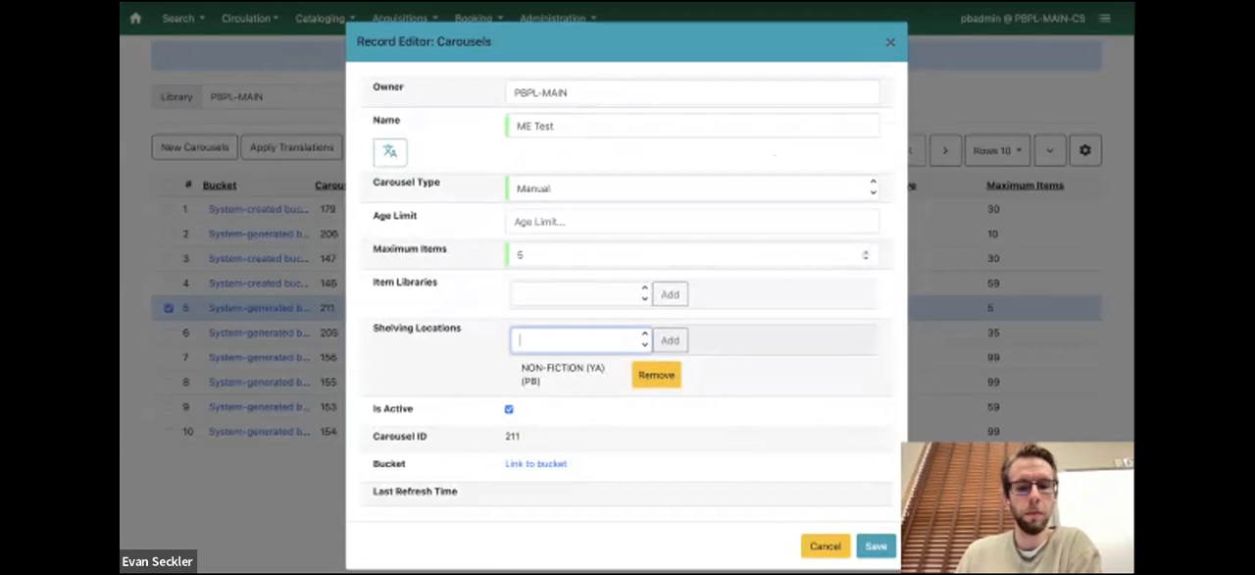
{"action": "type", "text": "non"}
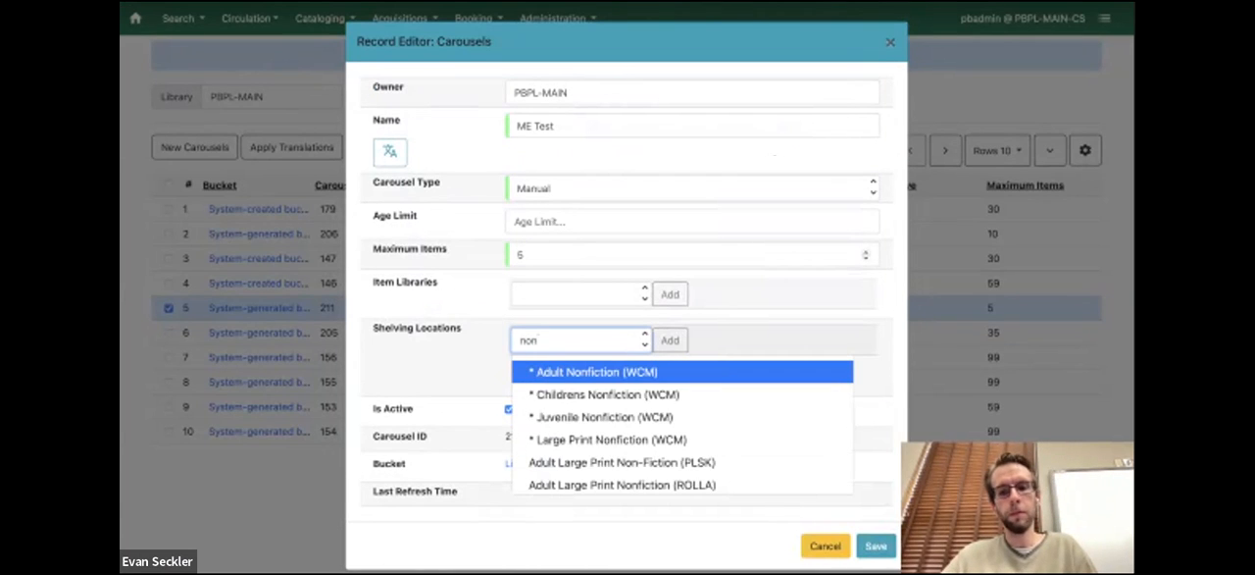
{"action": "type", "text": "-fiction"}
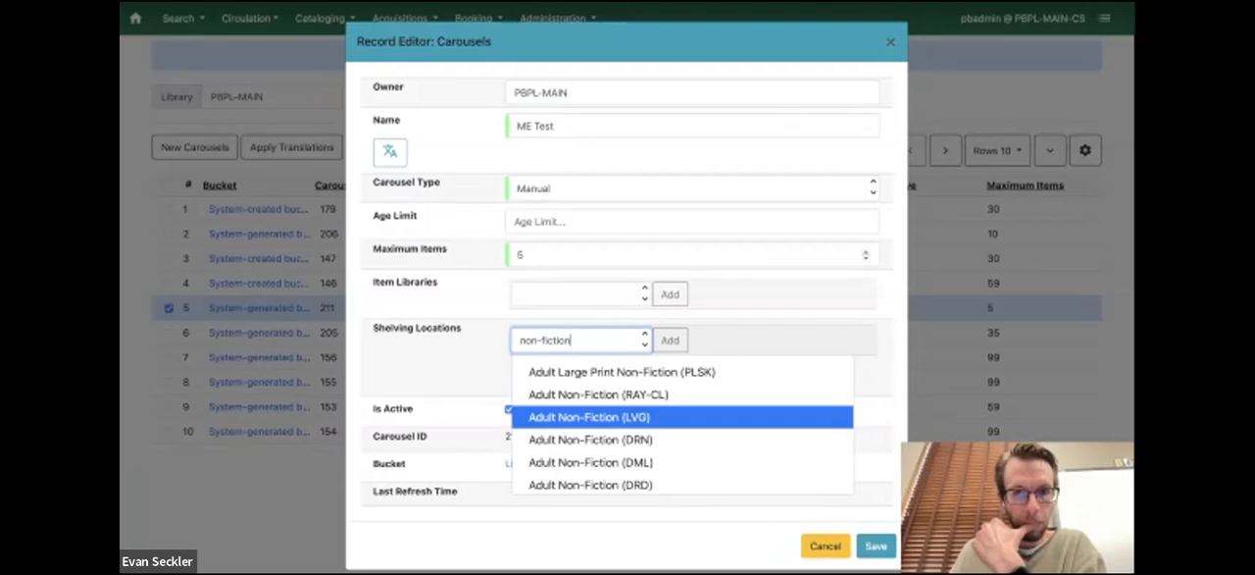
{"action": "scroll", "coordinate": [627, 418], "scroll_direction": "down", "scroll_amount": 5}
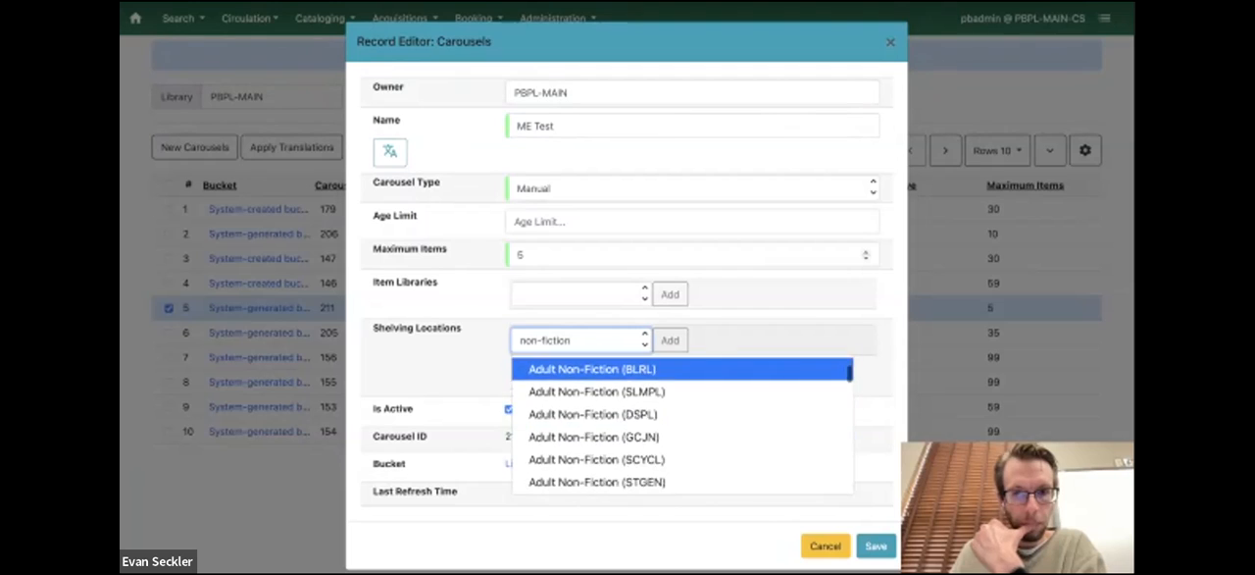
{"action": "scroll", "coordinate": [682, 421], "scroll_direction": "down", "scroll_amount": 8}
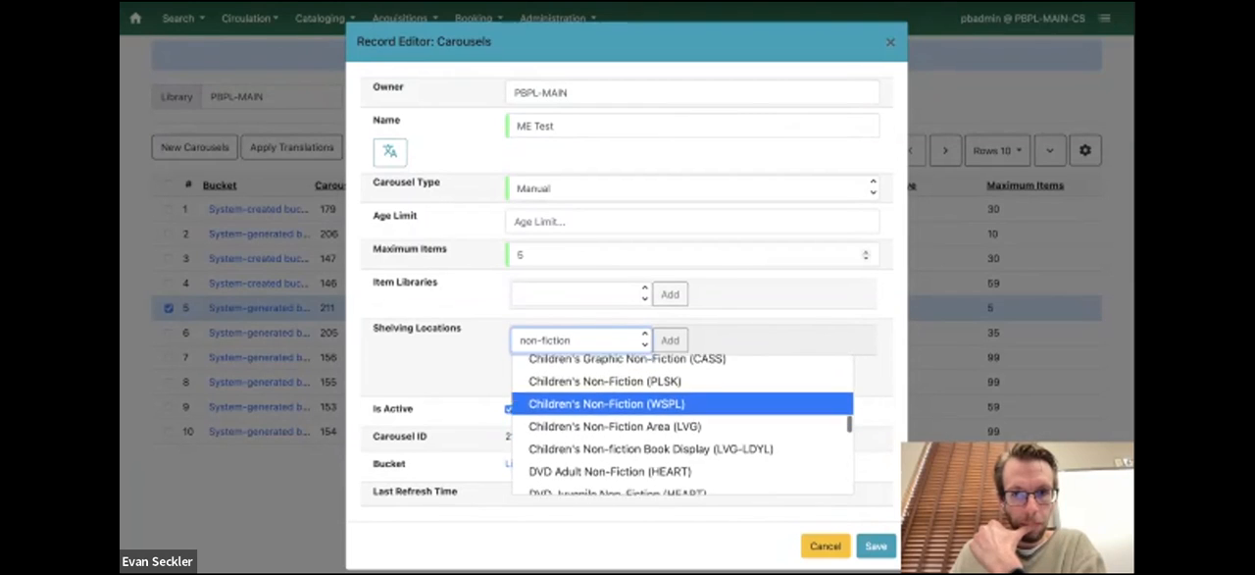
{"action": "scroll", "coordinate": [682, 422], "scroll_direction": "down", "scroll_amount": 8}
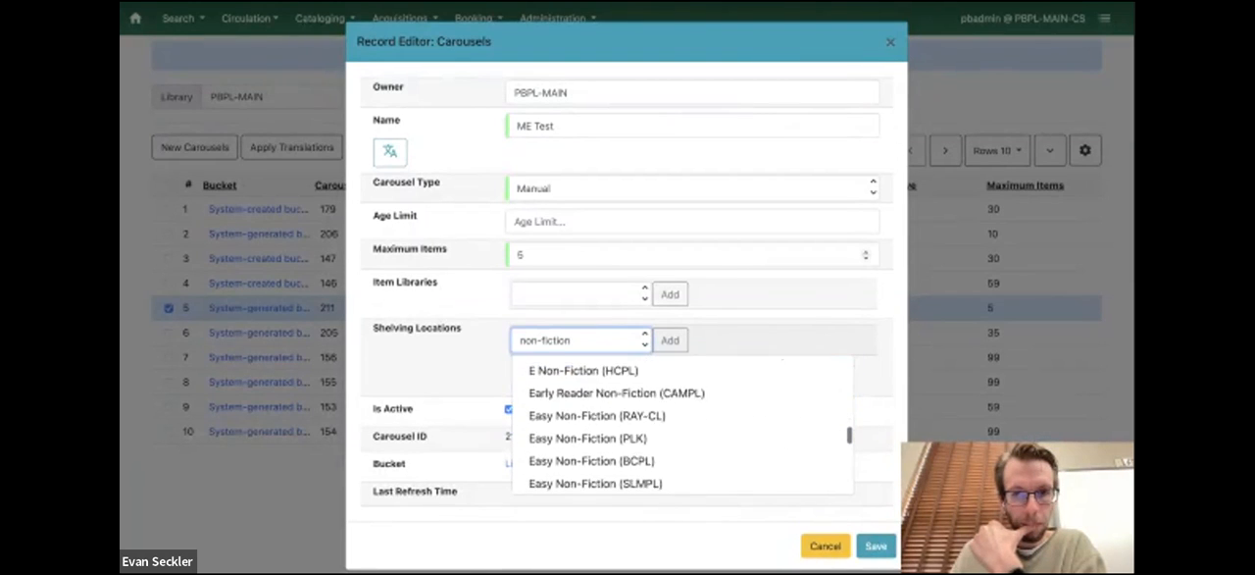
{"action": "scroll", "coordinate": [681, 422], "scroll_direction": "down", "scroll_amount": 8}
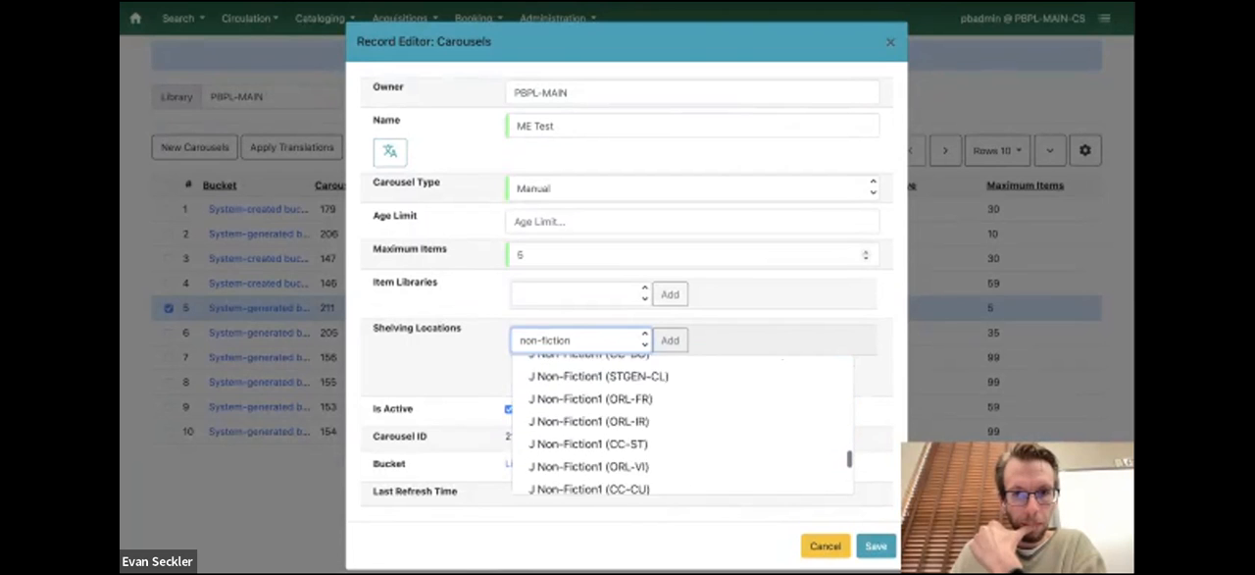
{"action": "scroll", "coordinate": [682, 421], "scroll_direction": "down", "scroll_amount": 8}
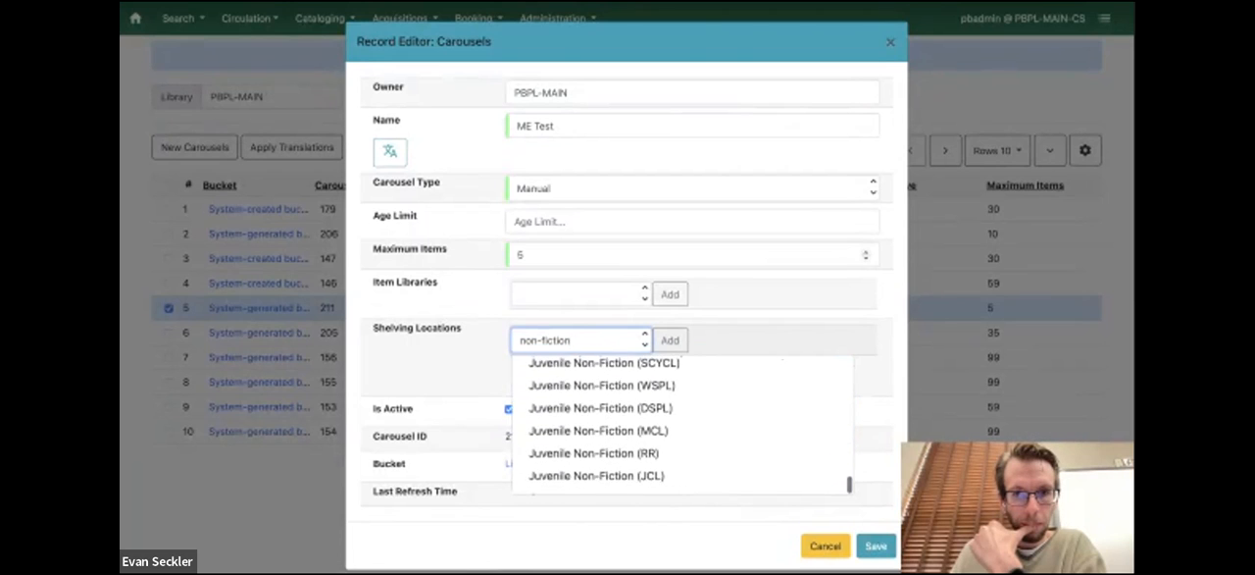
{"action": "scroll", "coordinate": [682, 422], "scroll_direction": "up", "scroll_amount": 6}
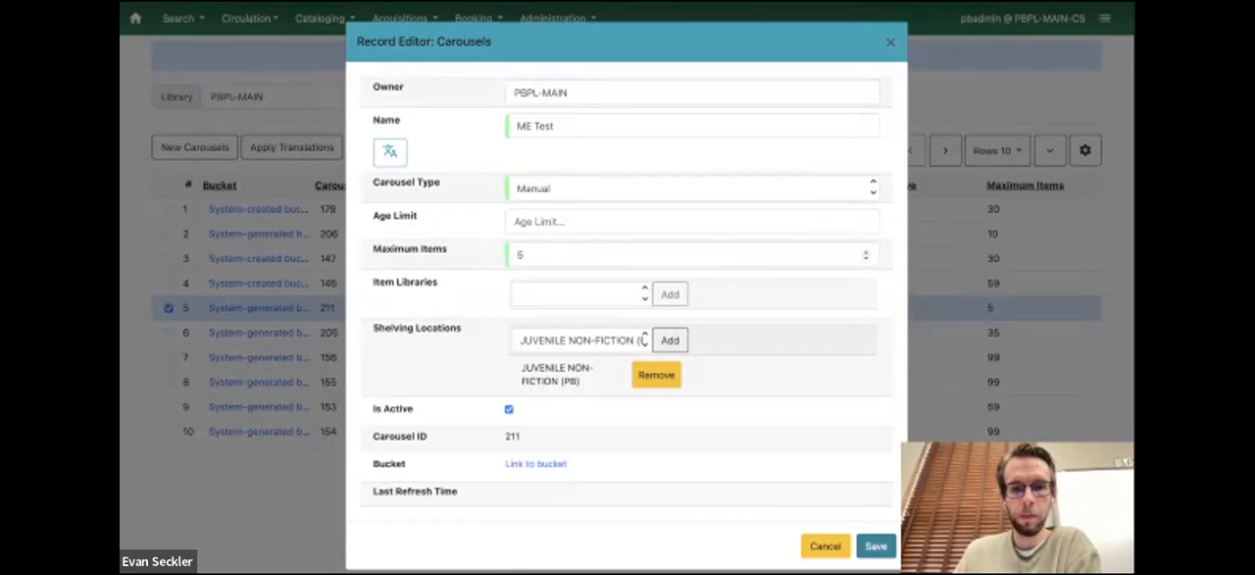
{"action": "left_click", "coordinate": [875, 545]}
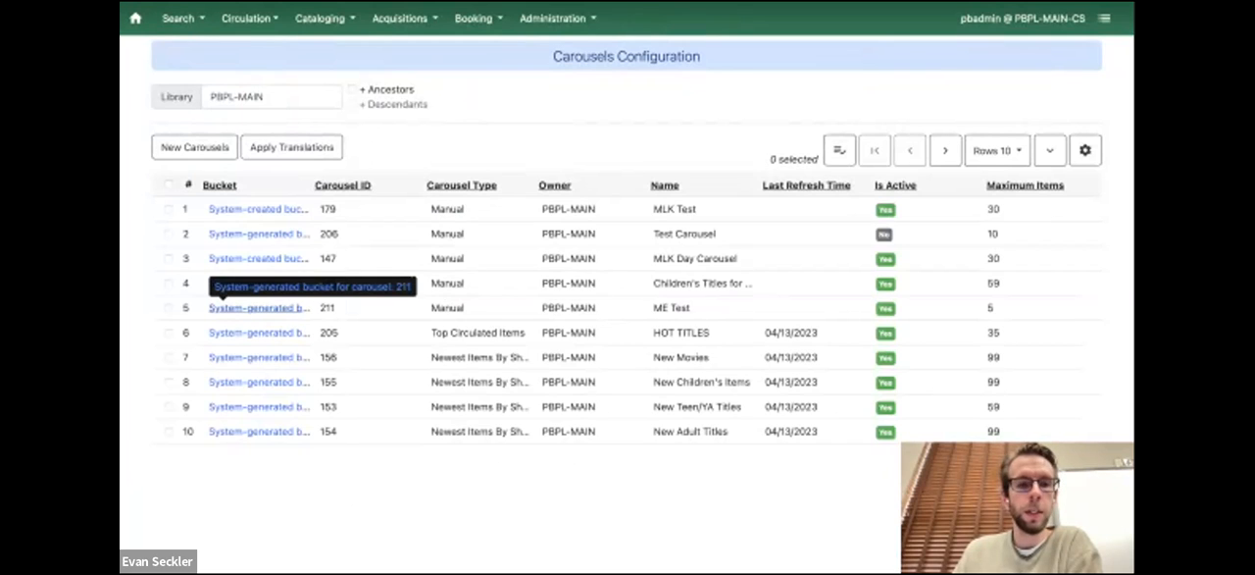
Check the records in the "ME Test" carousel's bucket, and return to the carousel list and show 50 rows per page
{"action": "left_click", "coordinate": [226, 307]}
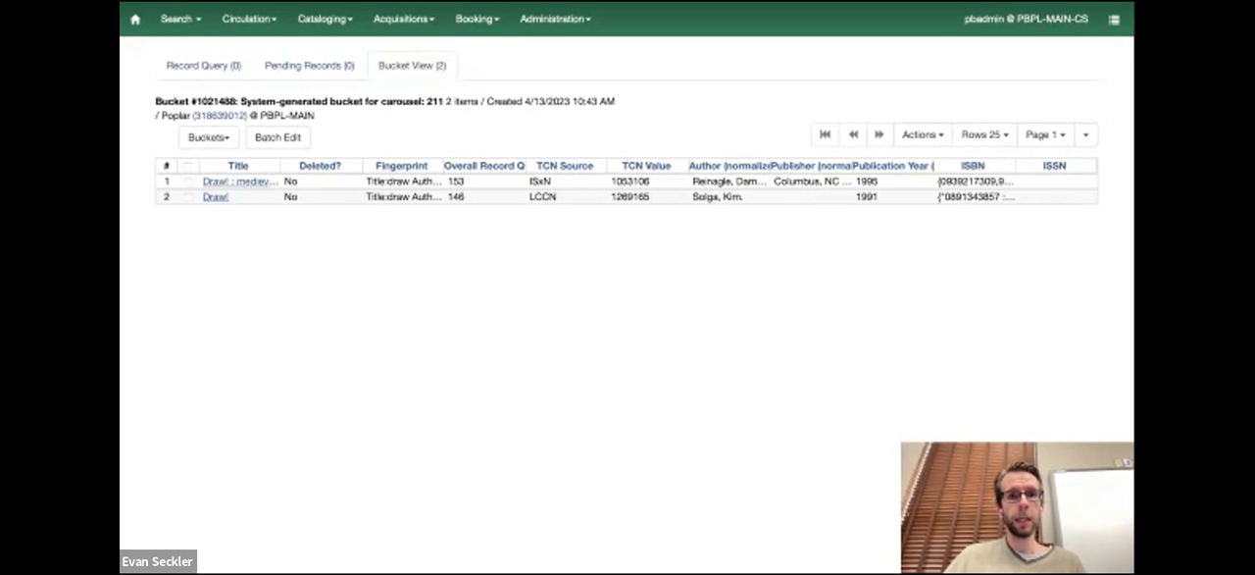
{"action": "key", "text": "ctrl+shift+Tab"}
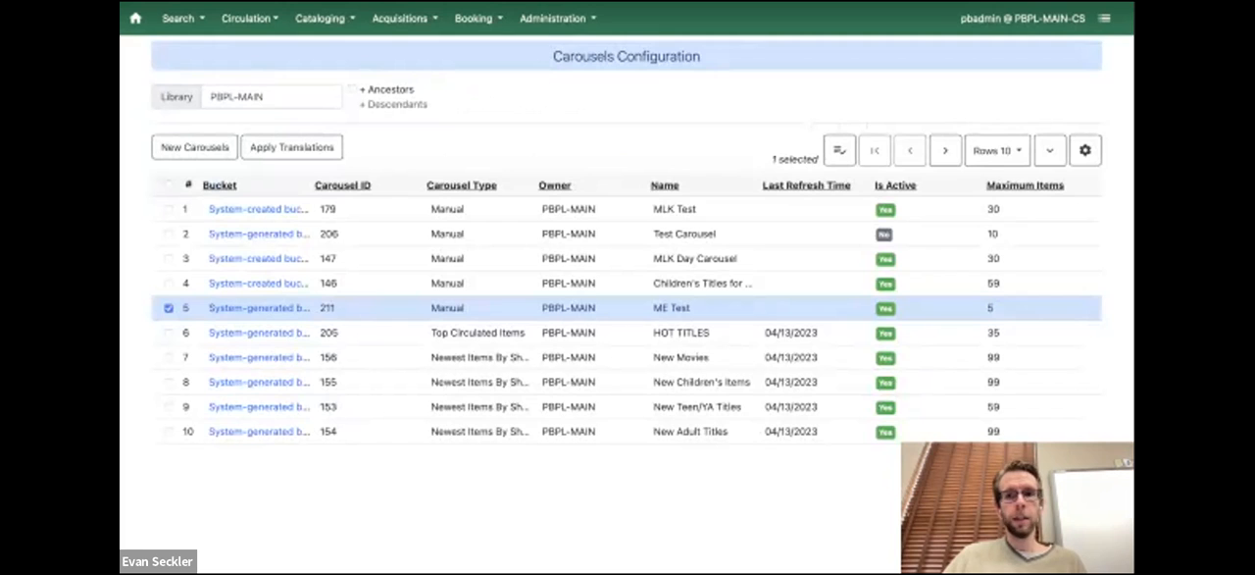
{"action": "left_click", "coordinate": [997, 150]}
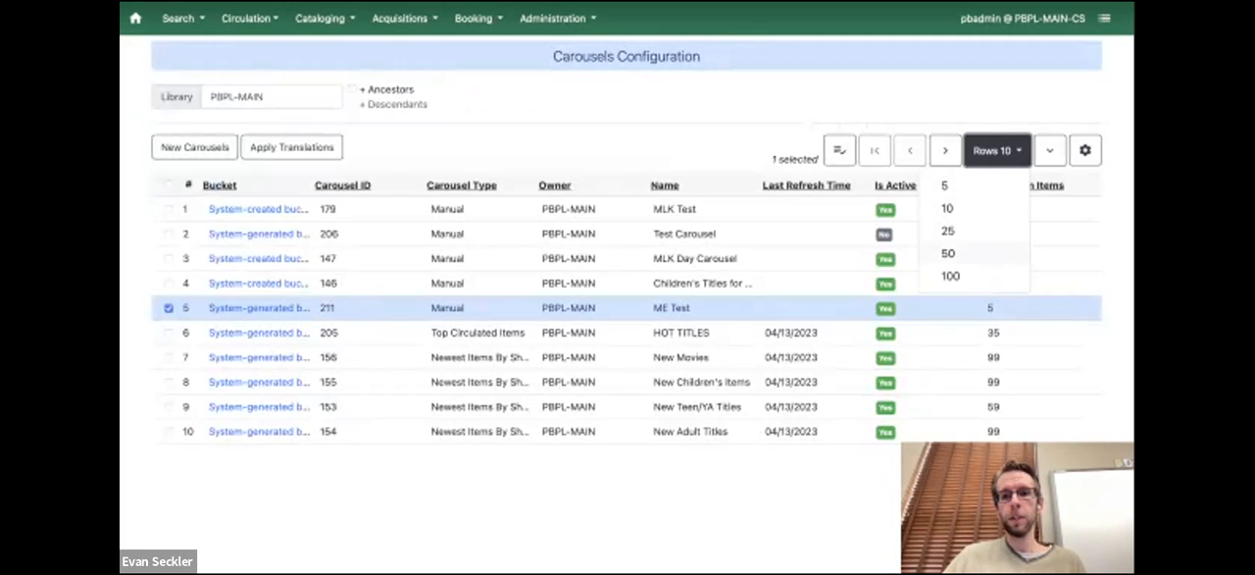
{"action": "left_click", "coordinate": [948, 253]}
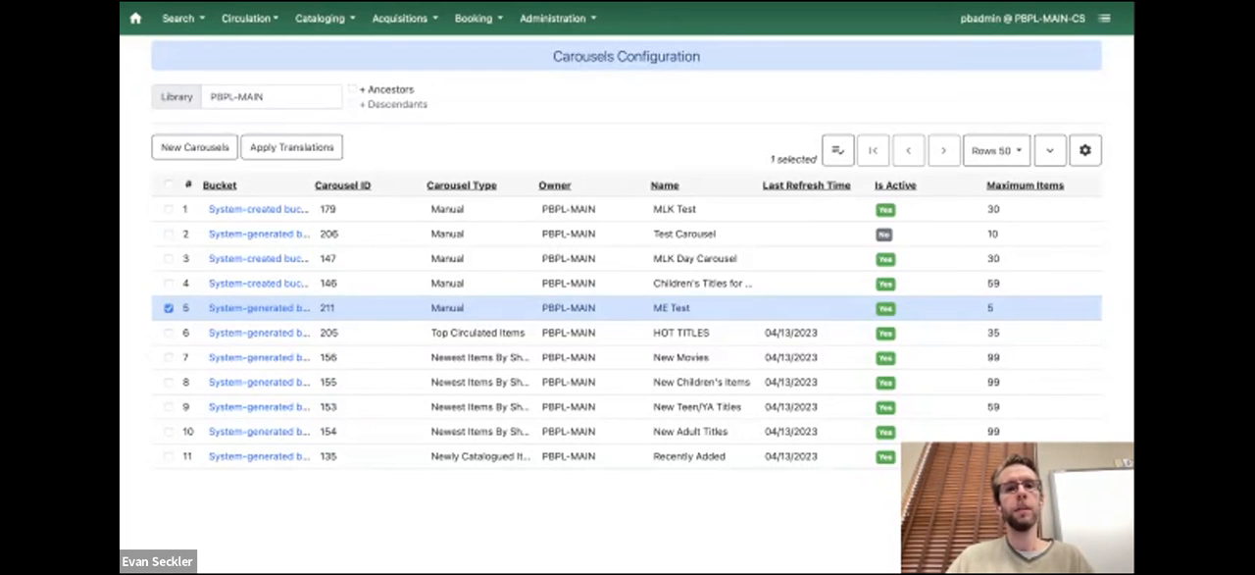
Switch to the Poplar Bluff Library public website
{"action": "key", "text": "ctrl+Tab"}
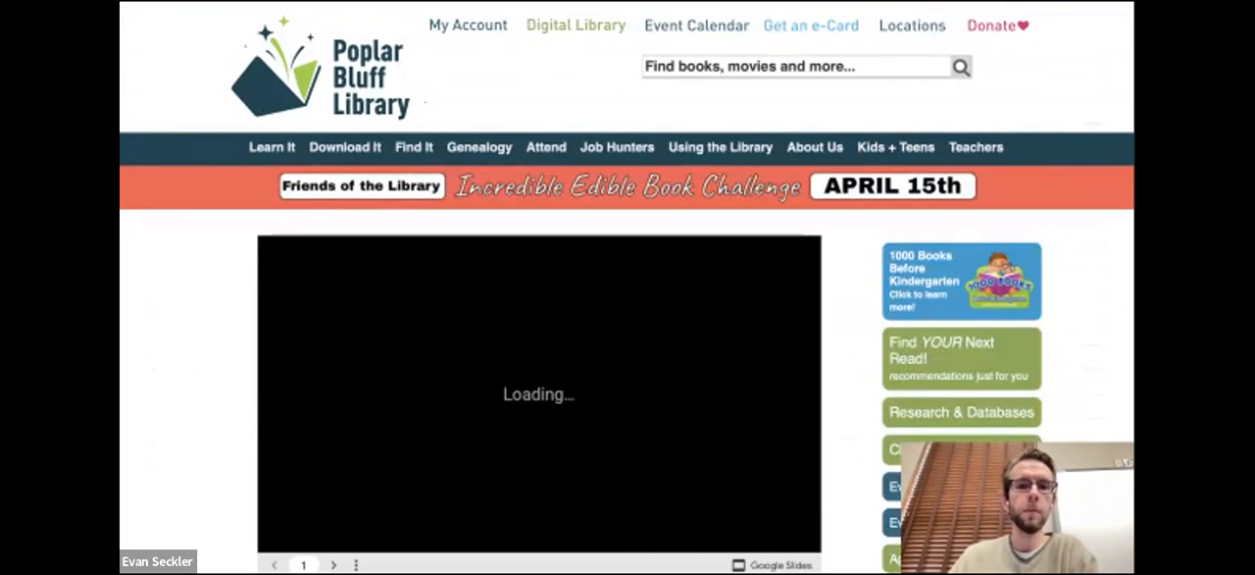